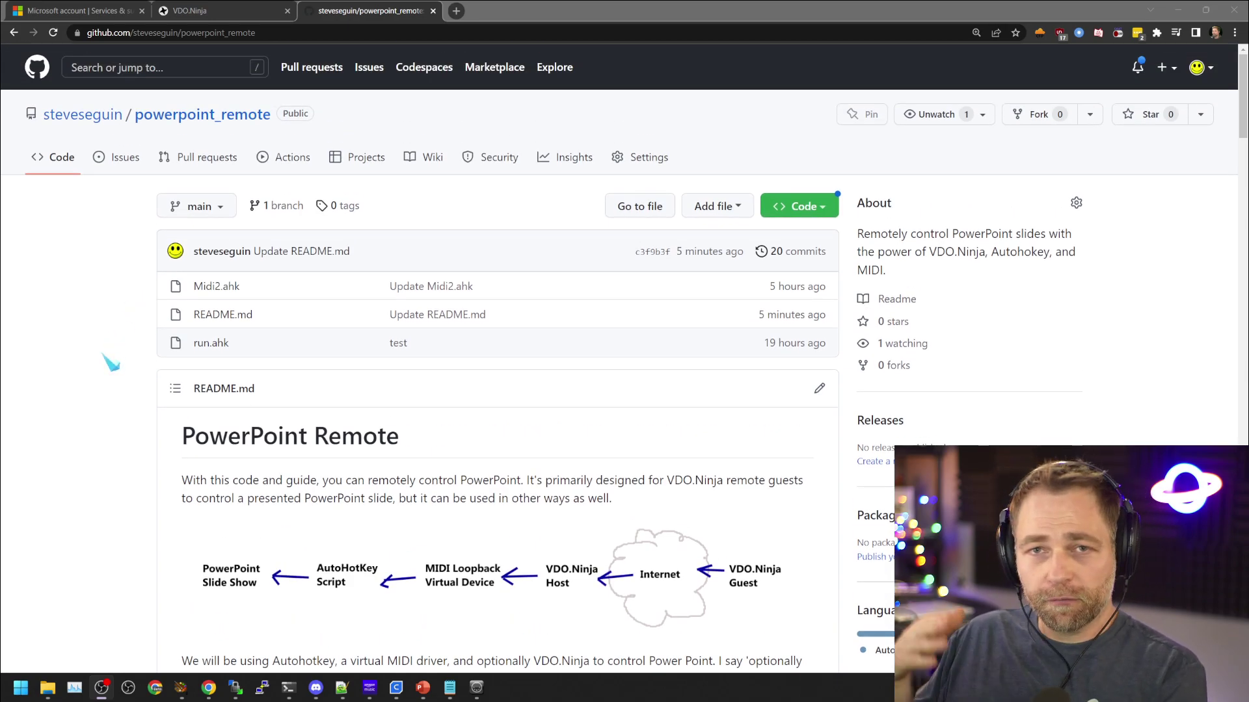
Step: Find the host system setup section in the README and open its linked loopMIDI page in a new tab
scroll(113, 408, down, 4)
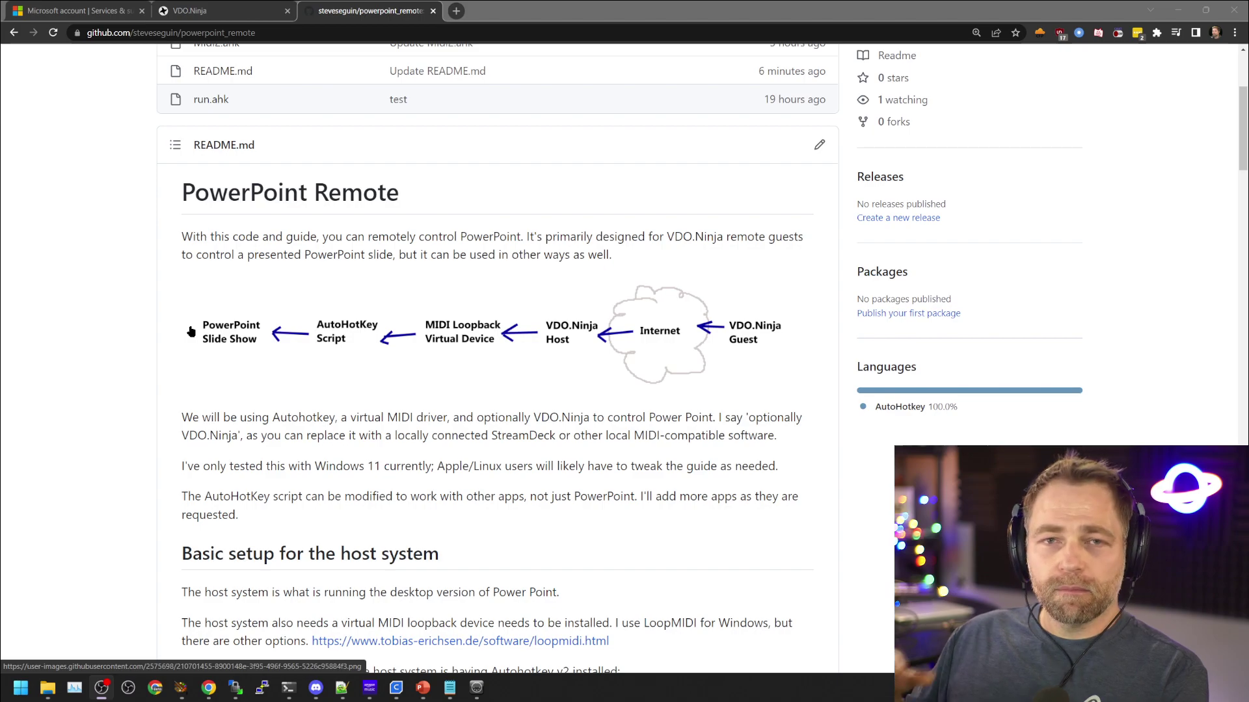
scroll(197, 390, up, 2)
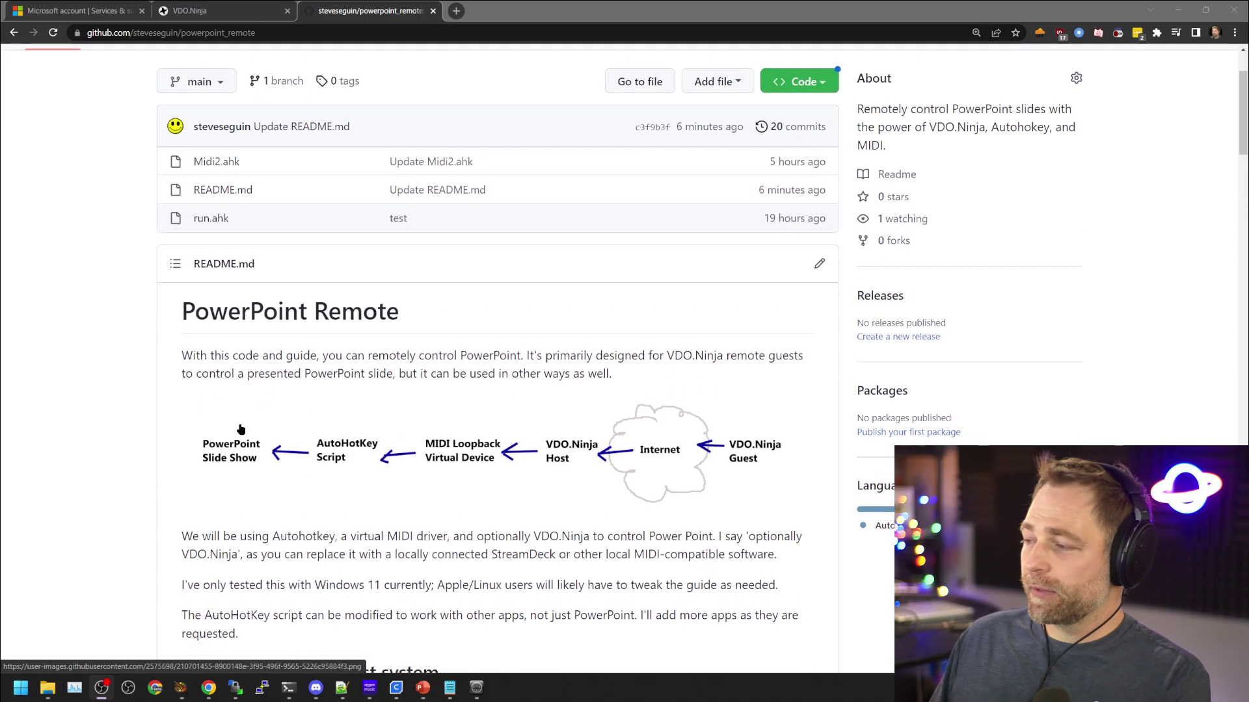
scroll(195, 430, down, 3)
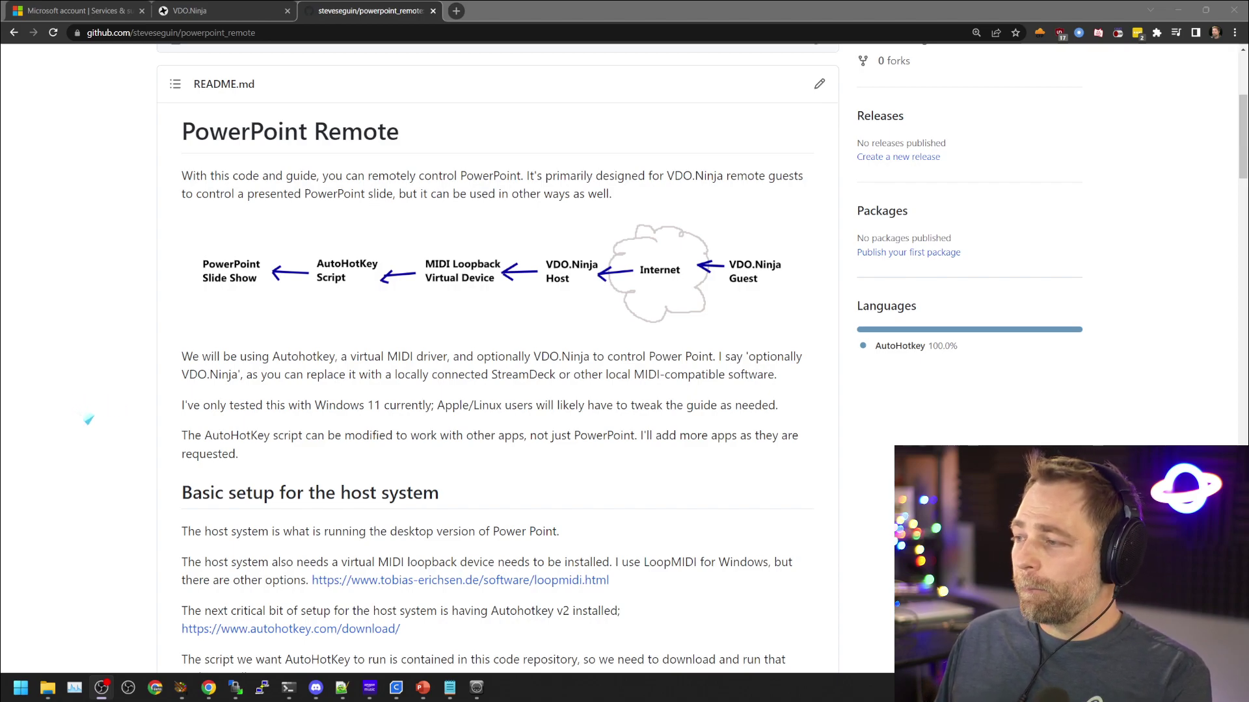
scroll(85, 419, down, 5)
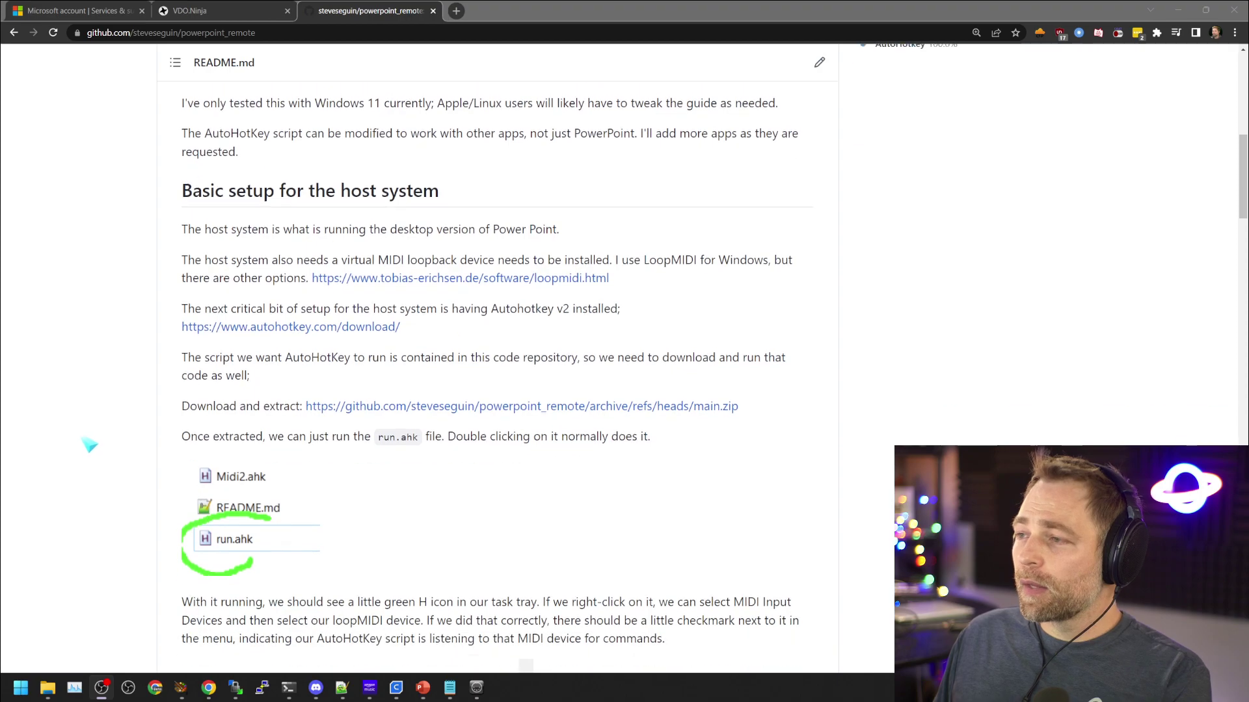
right_click(468, 272)
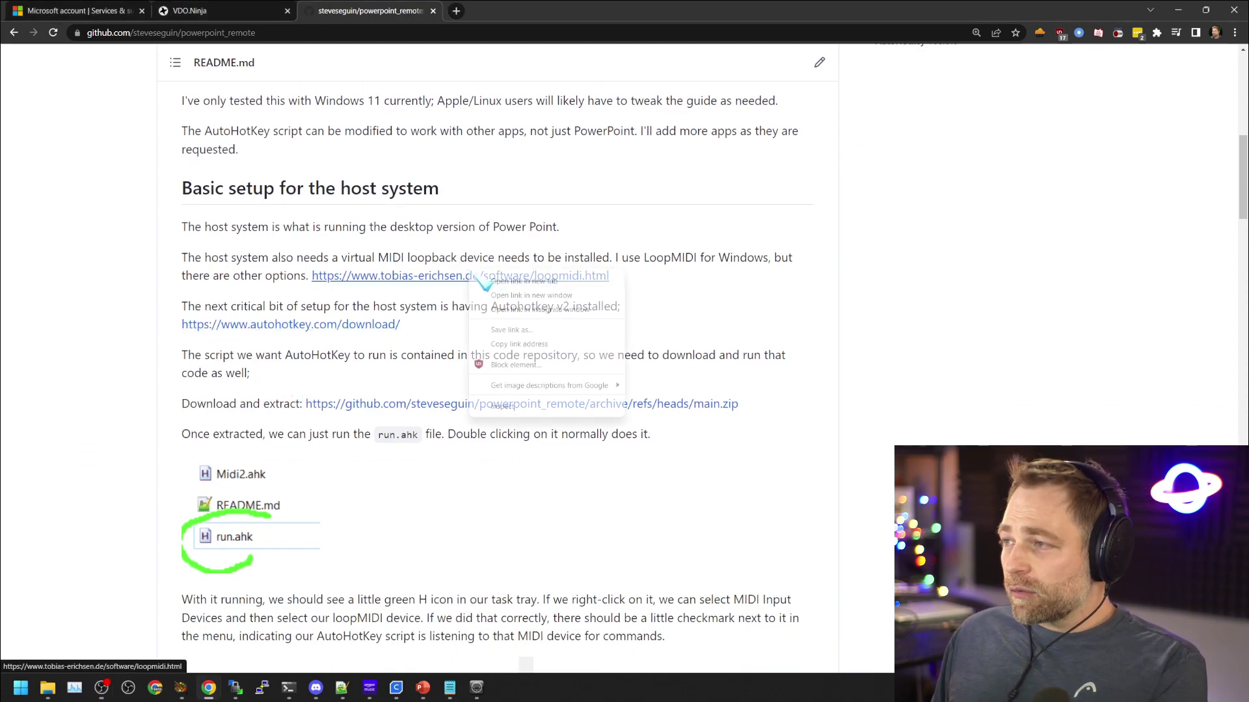
click(500, 279)
click(502, 11)
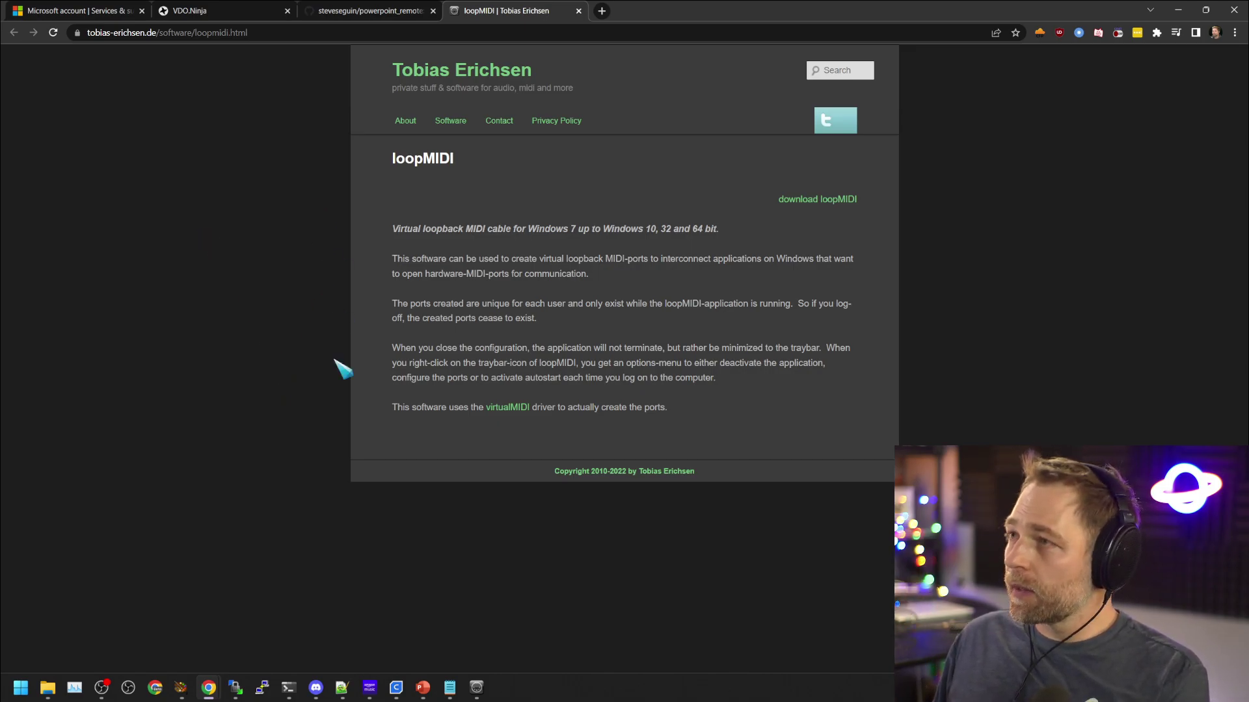
Step: View the loopback MIDI ports in the loopMIDI application, and close both its window and the loopMIDI web page
click(477, 688)
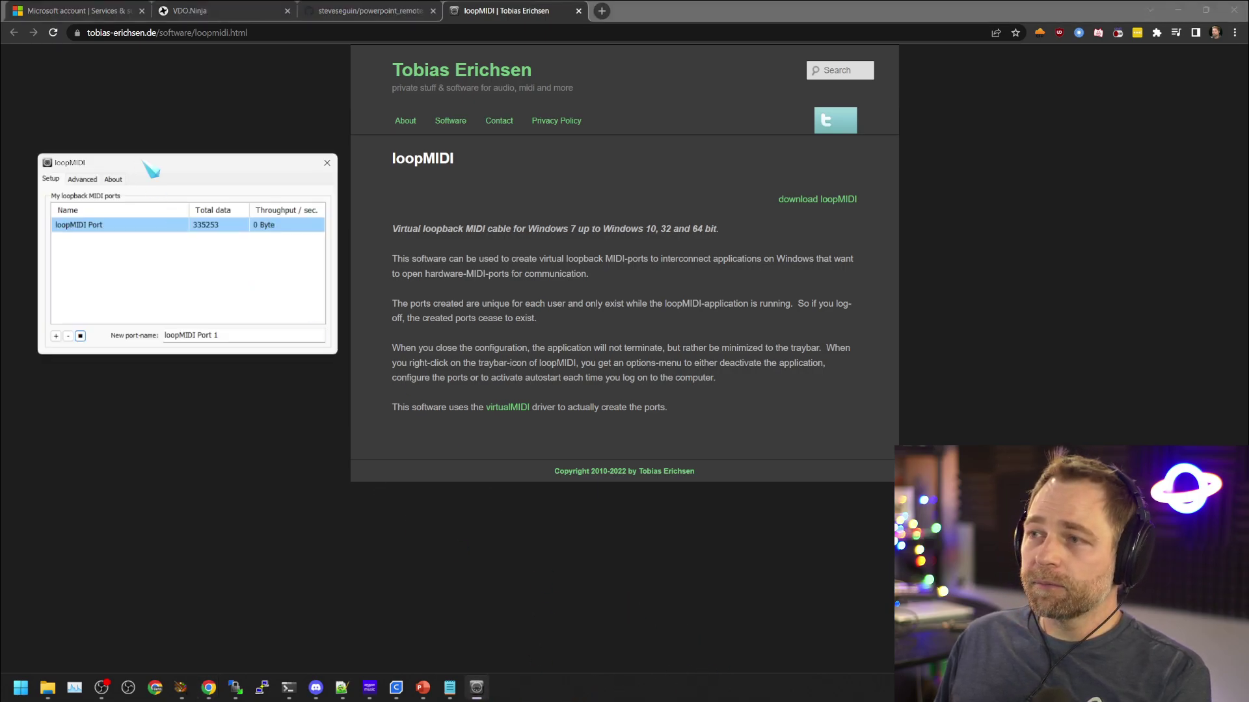
drag(146, 165, 143, 160)
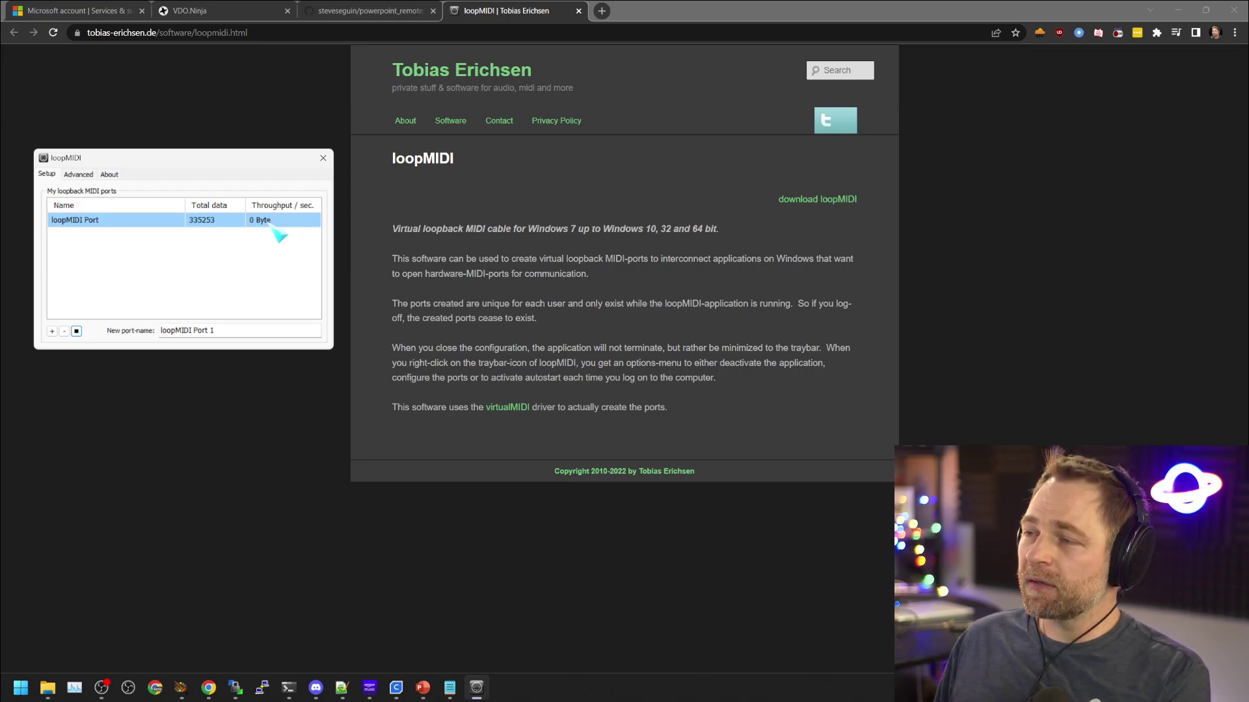
click(323, 158)
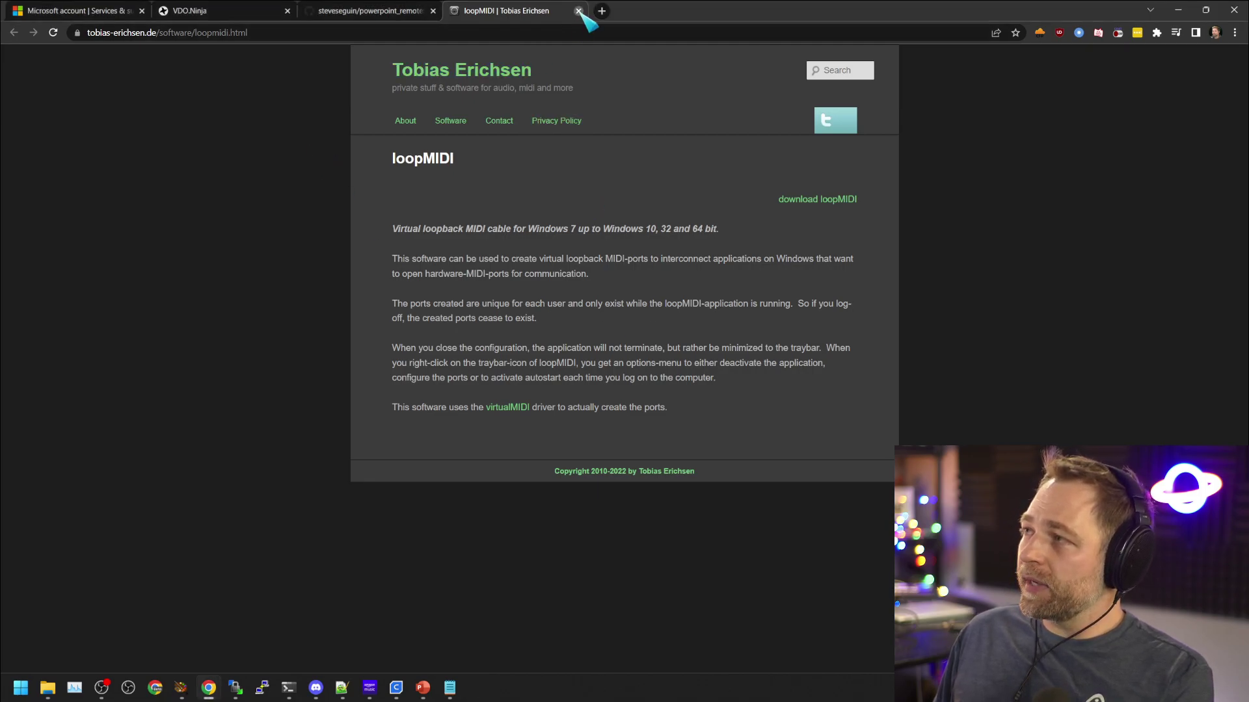
click(578, 11)
Step: Open the AutoHotkey download page linked in the README to view the available versions, and close it again
right_click(308, 329)
click(354, 344)
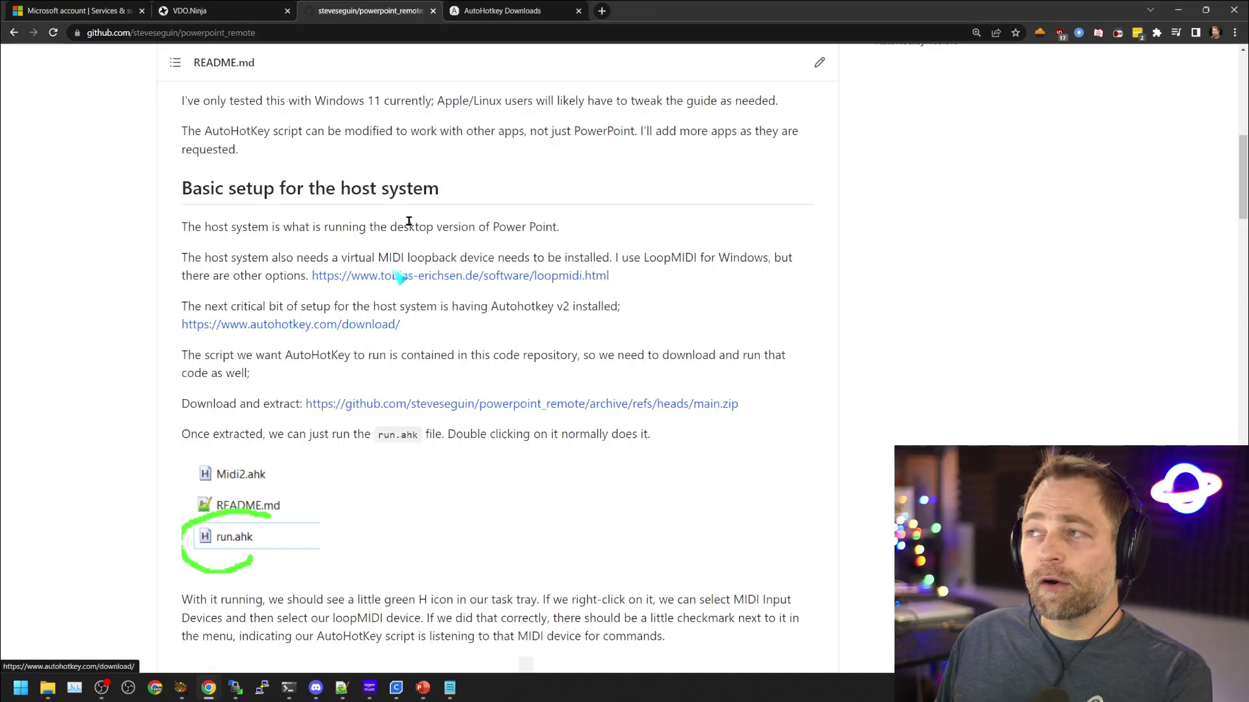
key(ctrl+Tab)
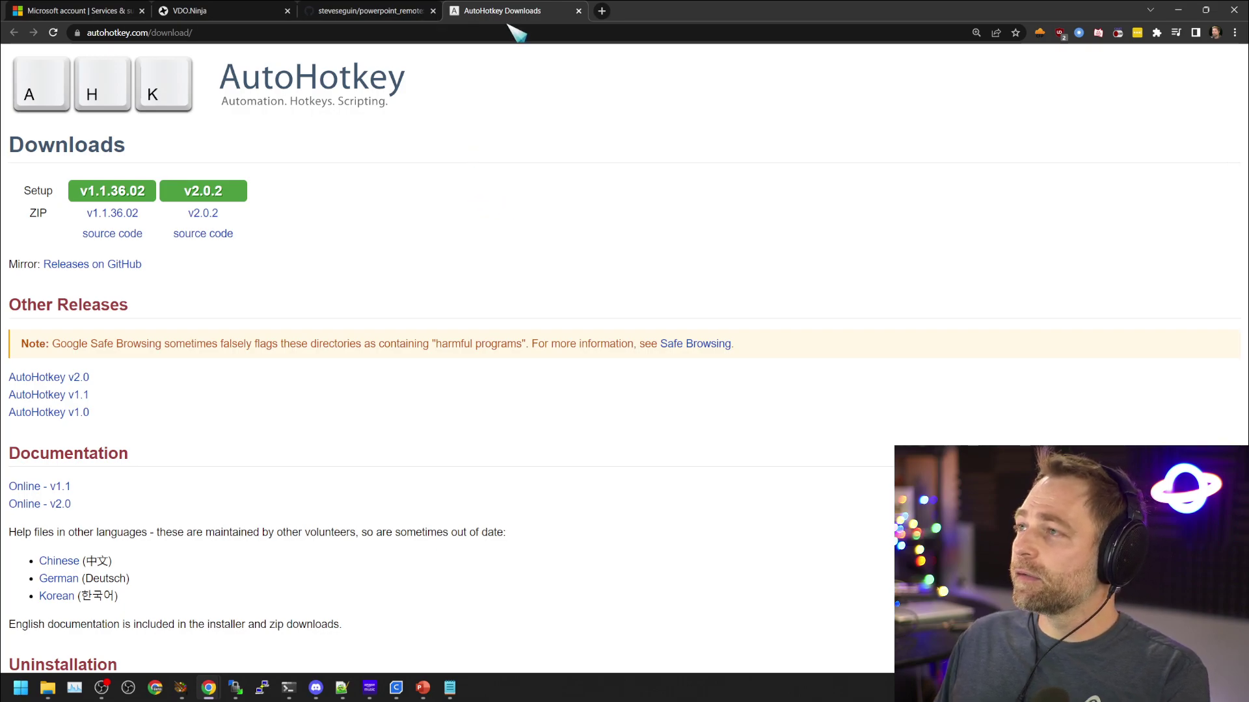
click(578, 11)
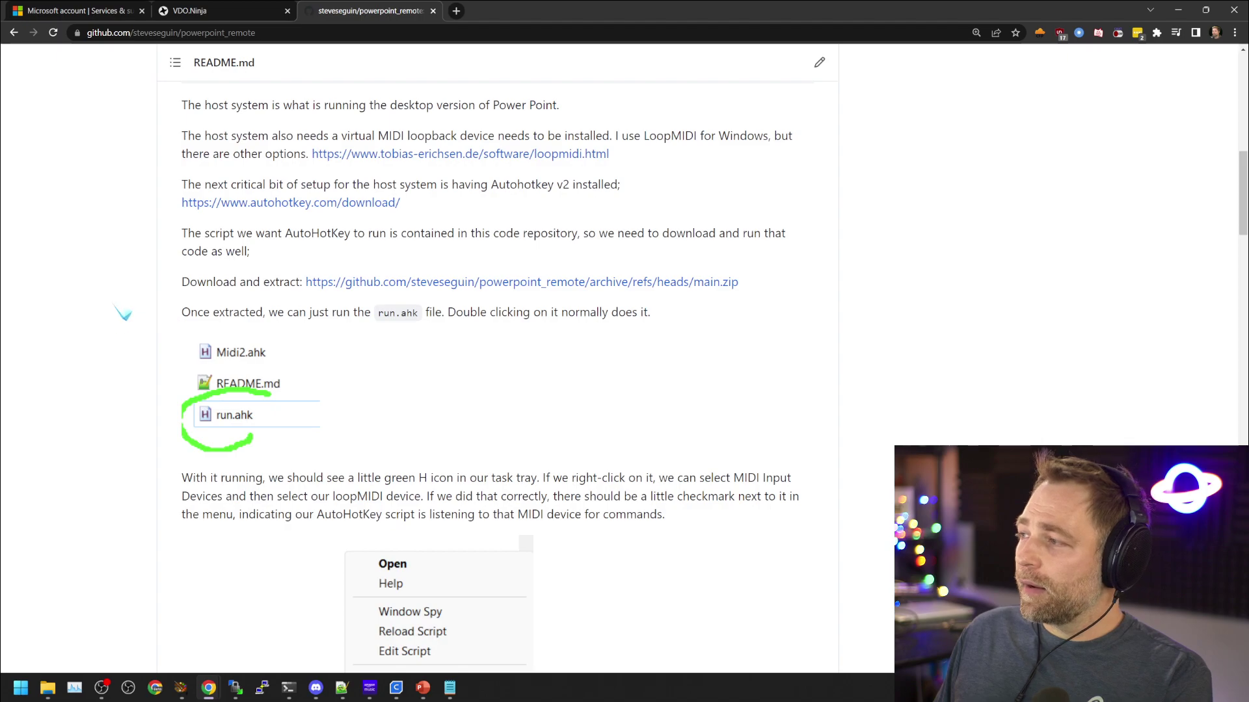
Step: Open run.ahk in the repository and examine its PowerPoint Slide Show window check and Back Slide message code
scroll(307, 290, up, 10)
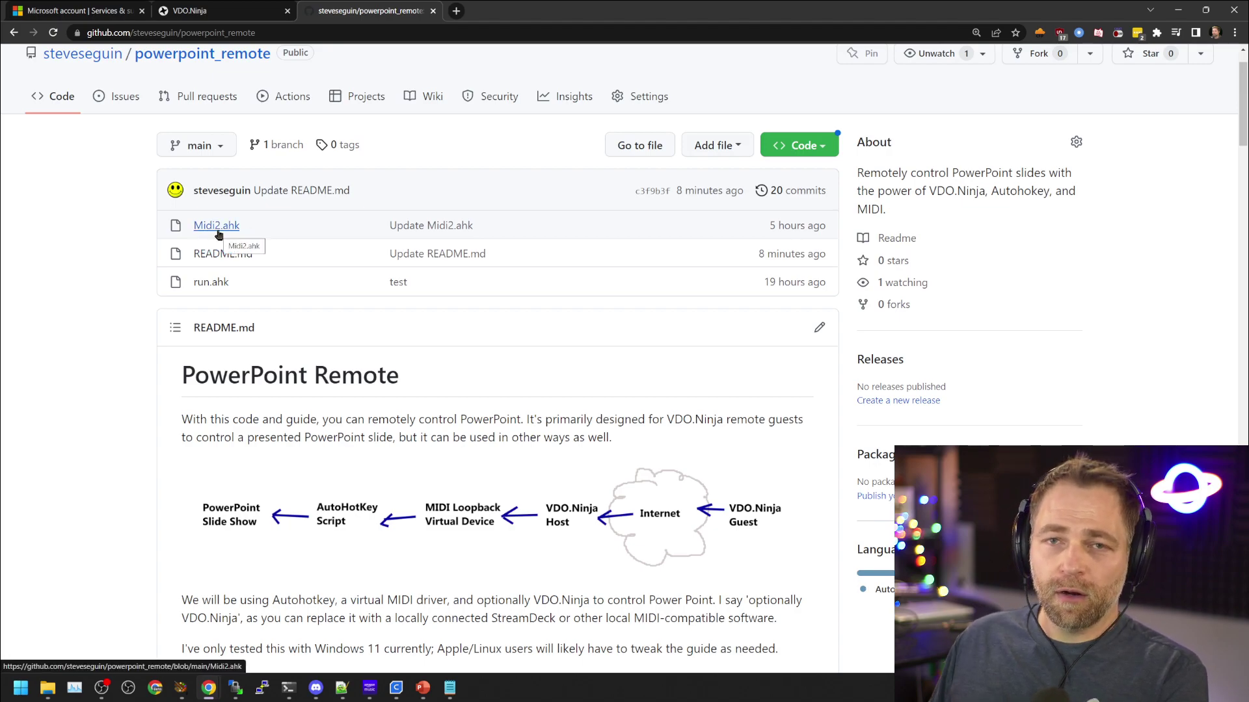
click(205, 284)
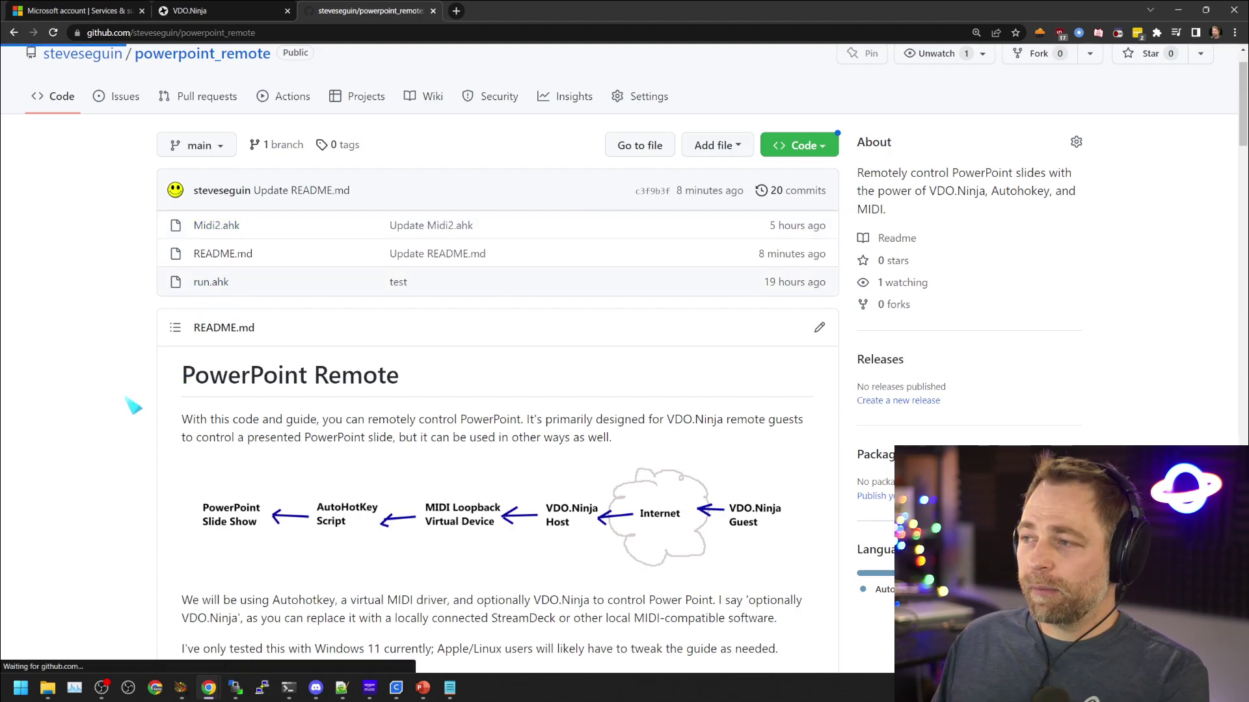
scroll(190, 390, down, 5)
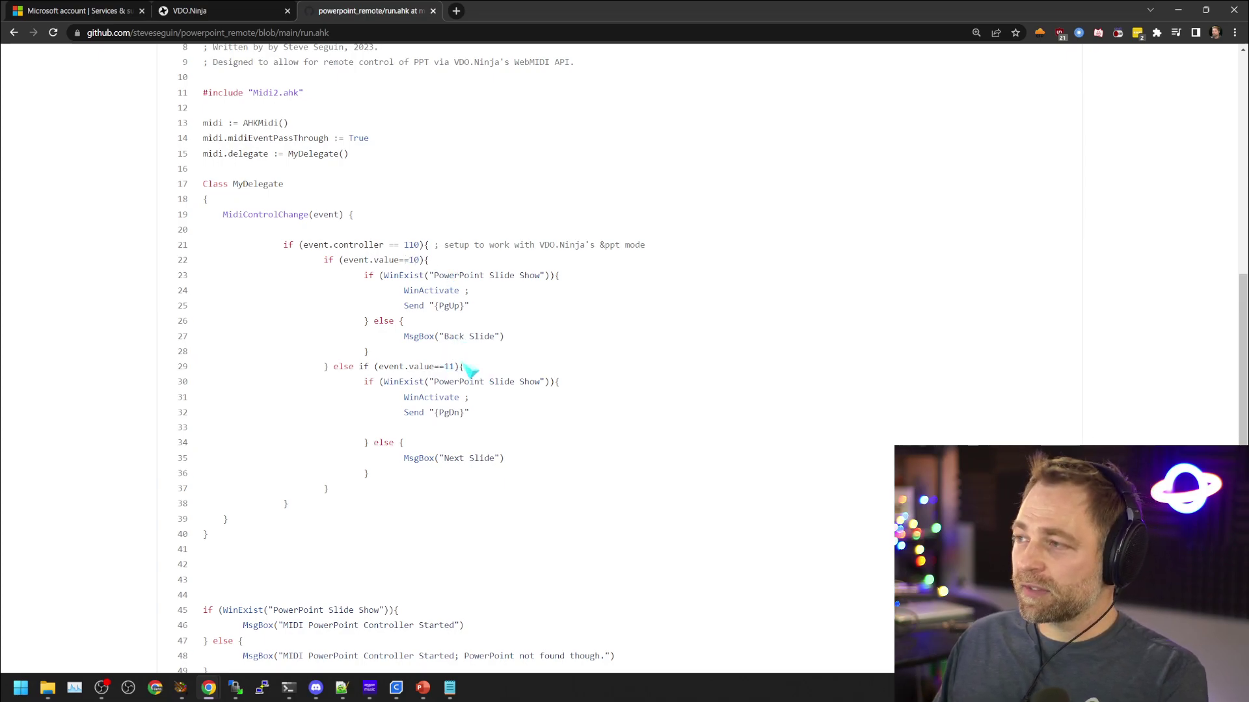
drag(436, 275, 543, 276)
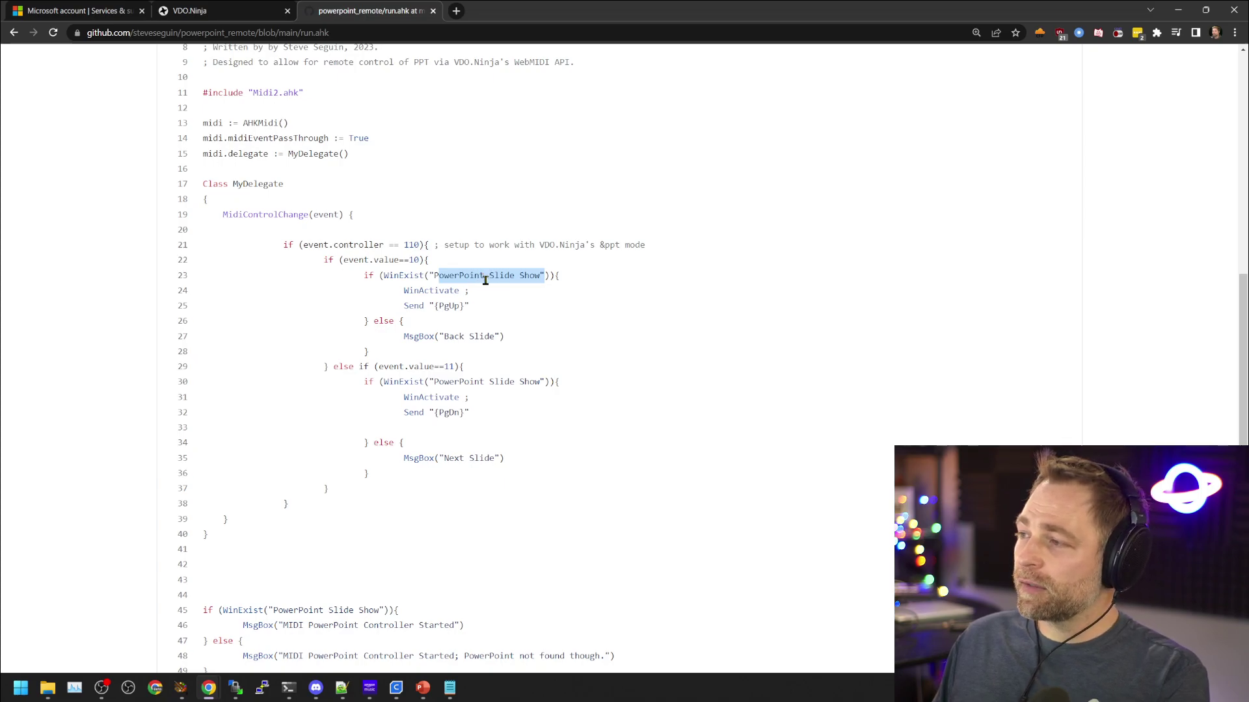
click(446, 306)
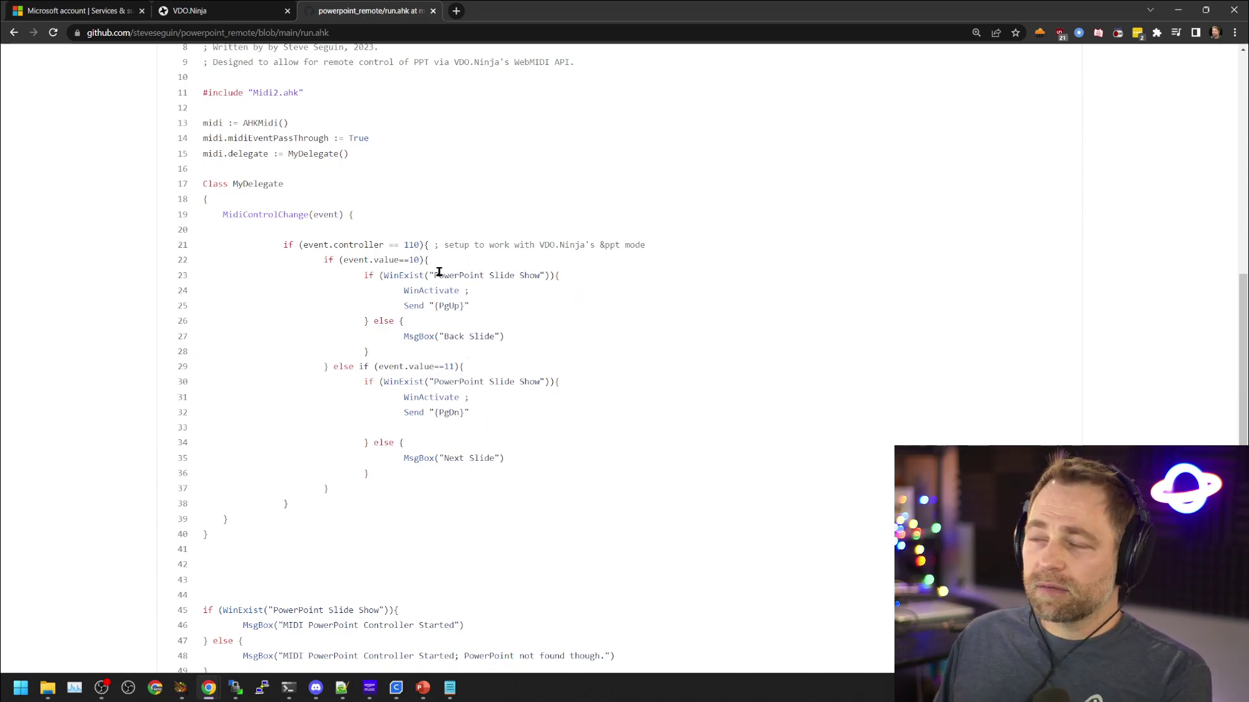
drag(435, 336, 501, 336)
click(520, 351)
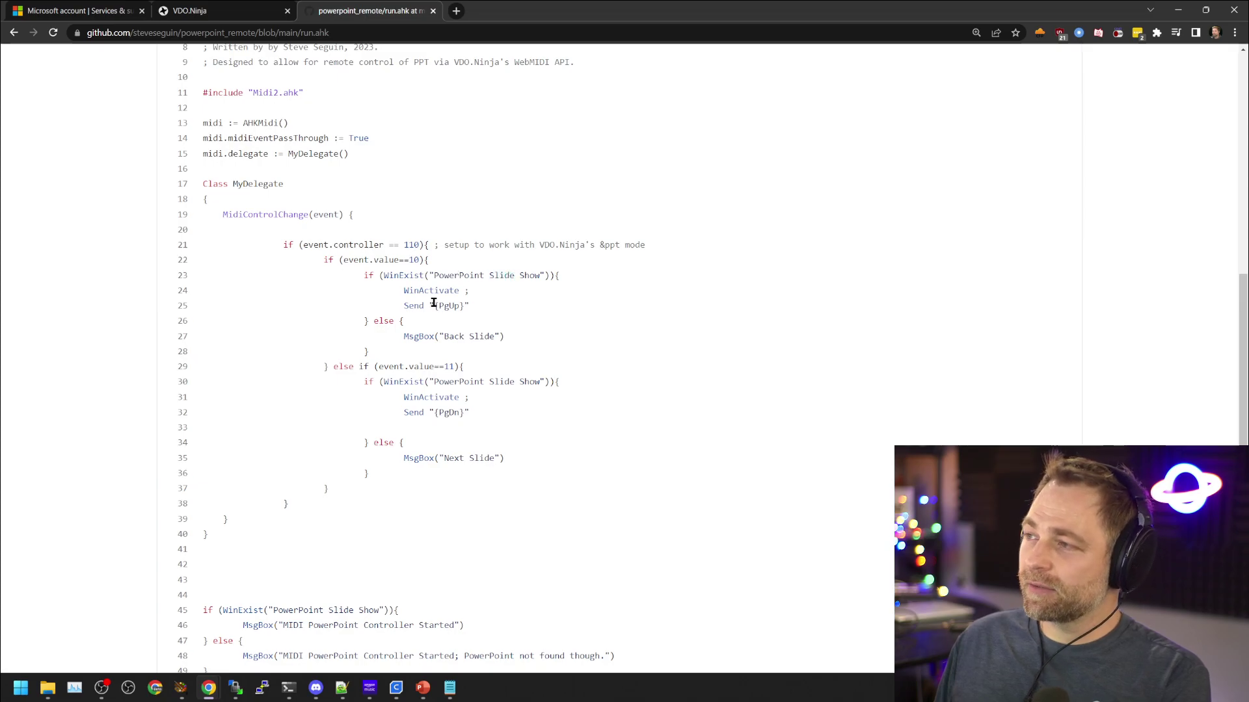
Step: Review the header comments and MIDI setup lines of run.ahk, and return to the repository's main page
scroll(436, 304, up, 5)
scroll(559, 455, down, 5)
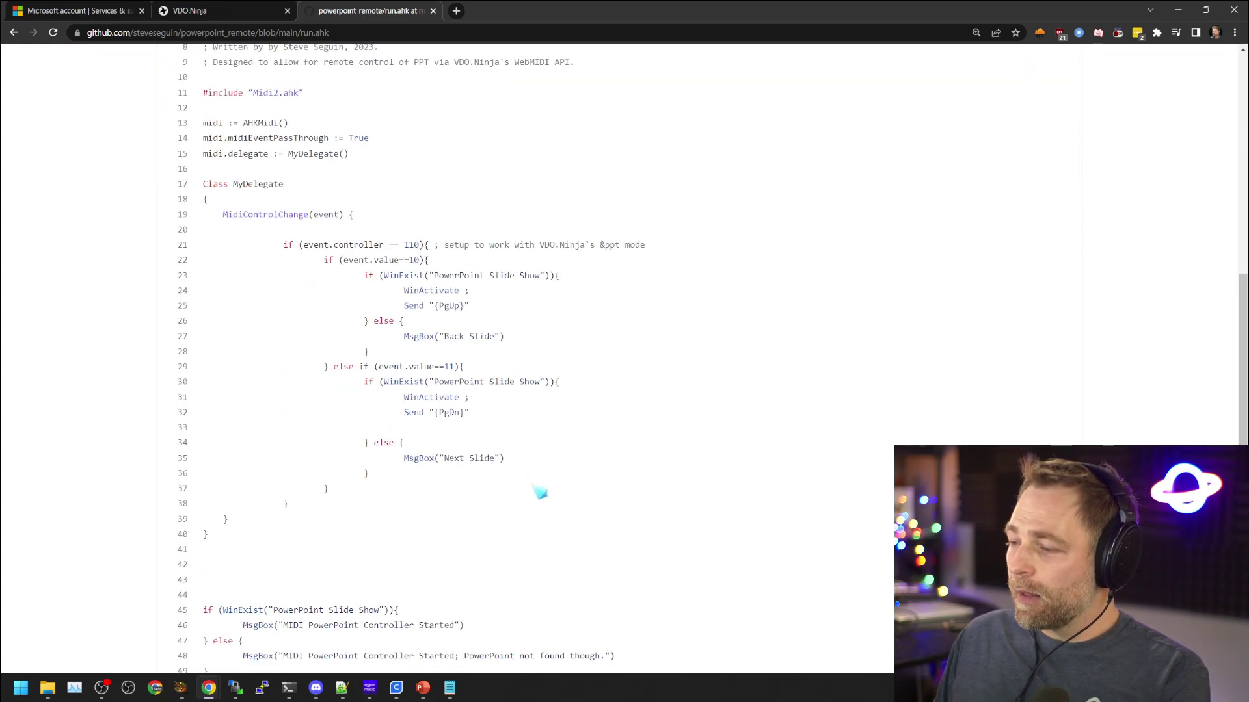
scroll(524, 468, up, 5)
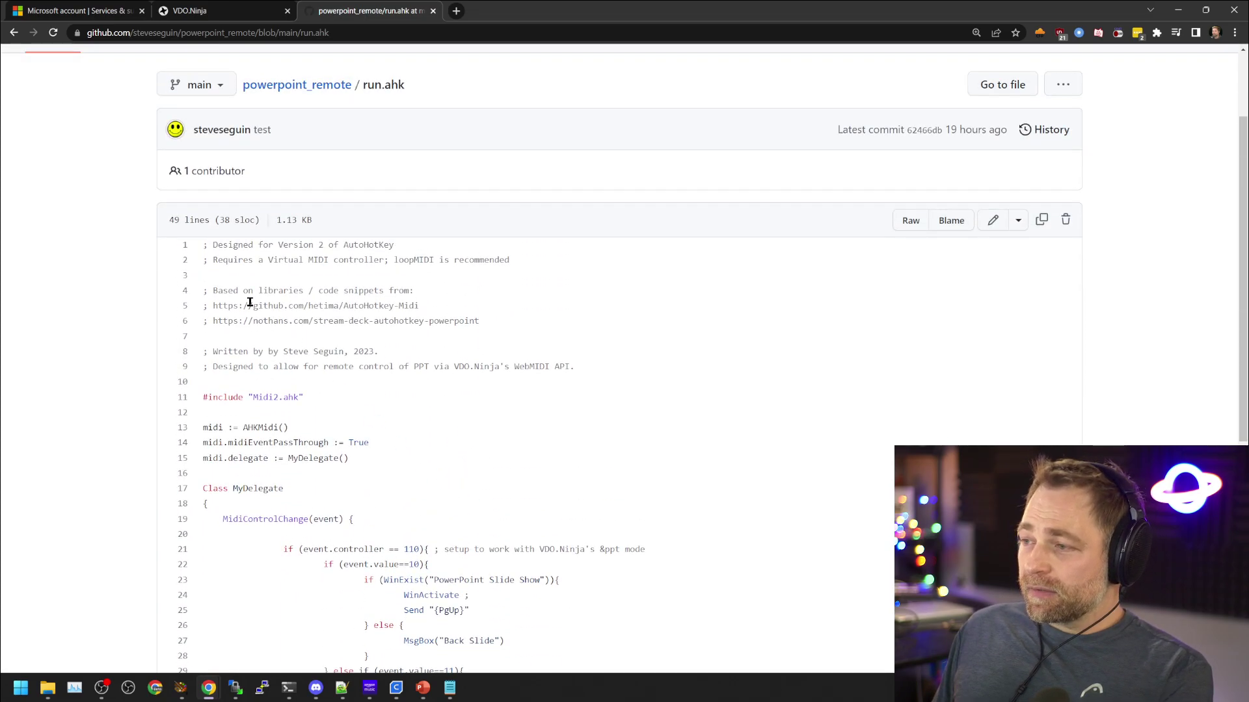
click(14, 32)
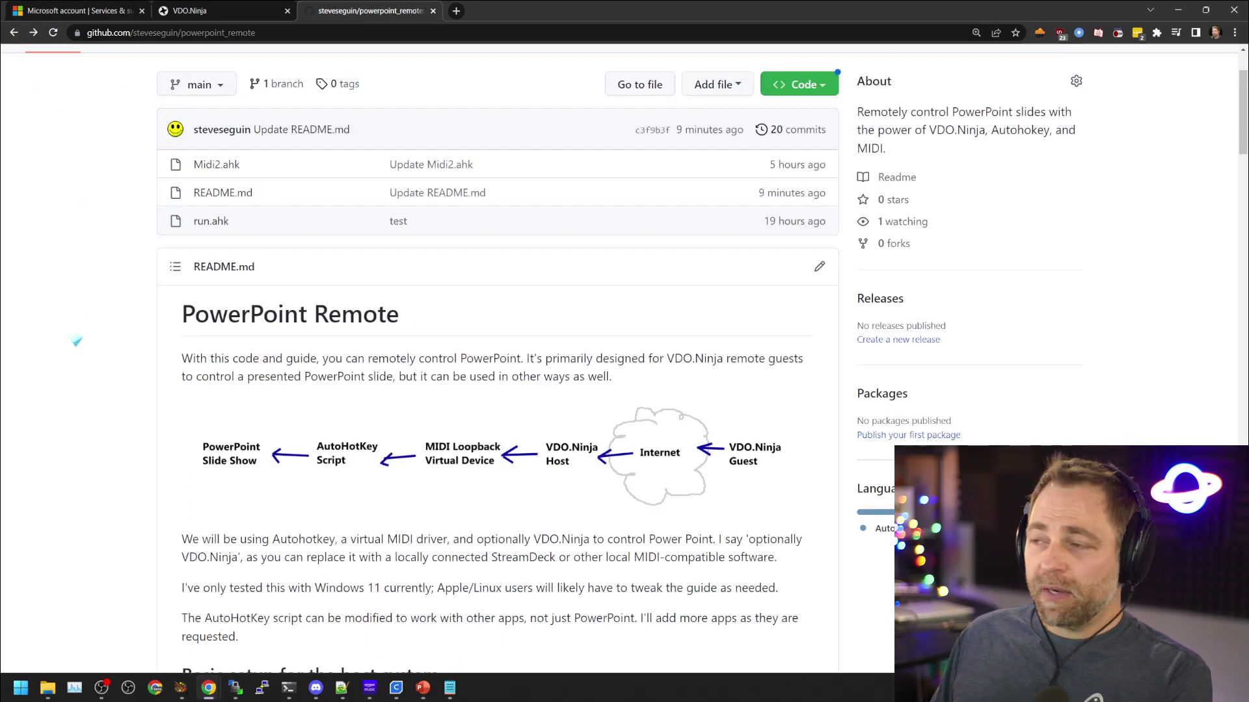
Step: Download the powerpoint_remote repository as a ZIP archive
scroll(126, 384, down, 3)
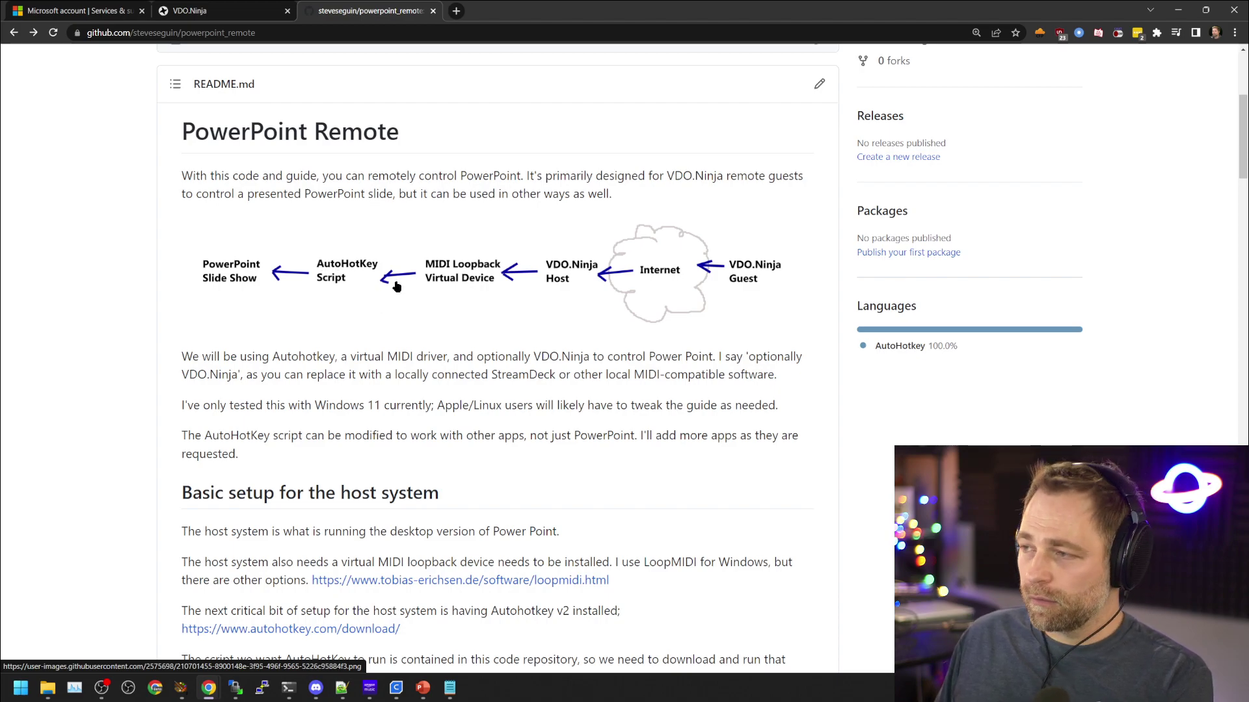
scroll(394, 288, down, 5)
scroll(650, 286, up, 2)
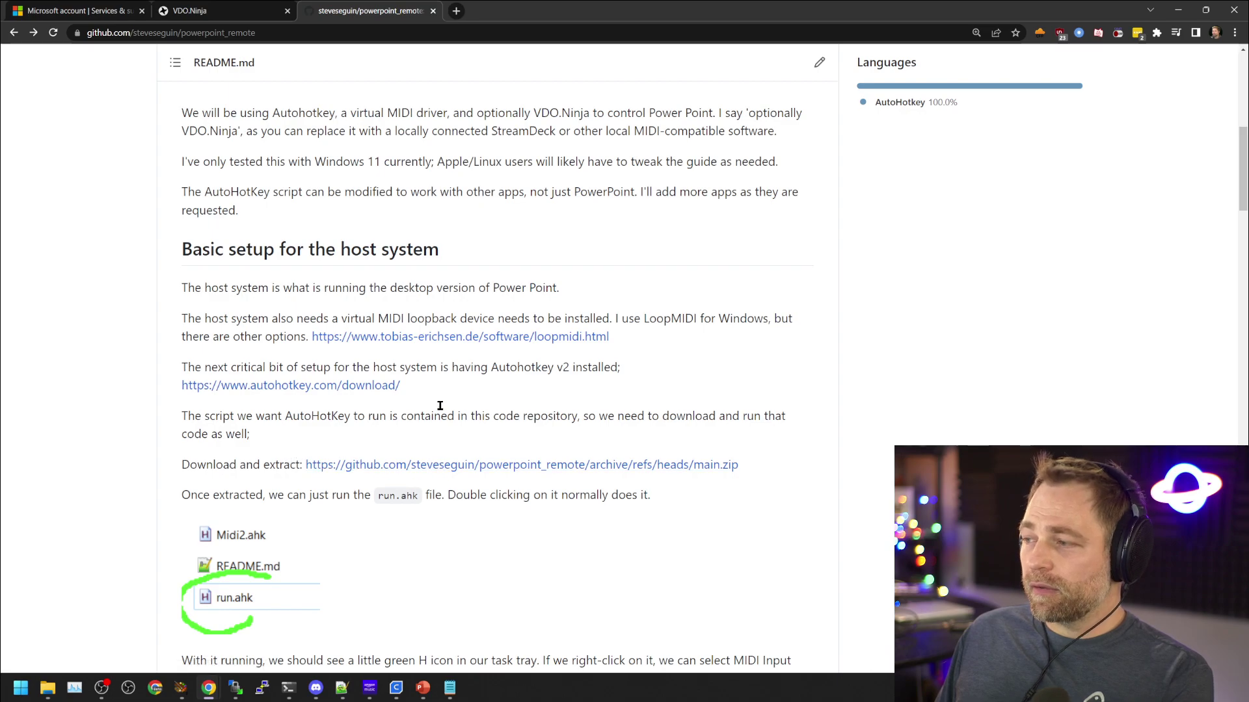
scroll(440, 412, up, 10)
click(813, 206)
click(599, 489)
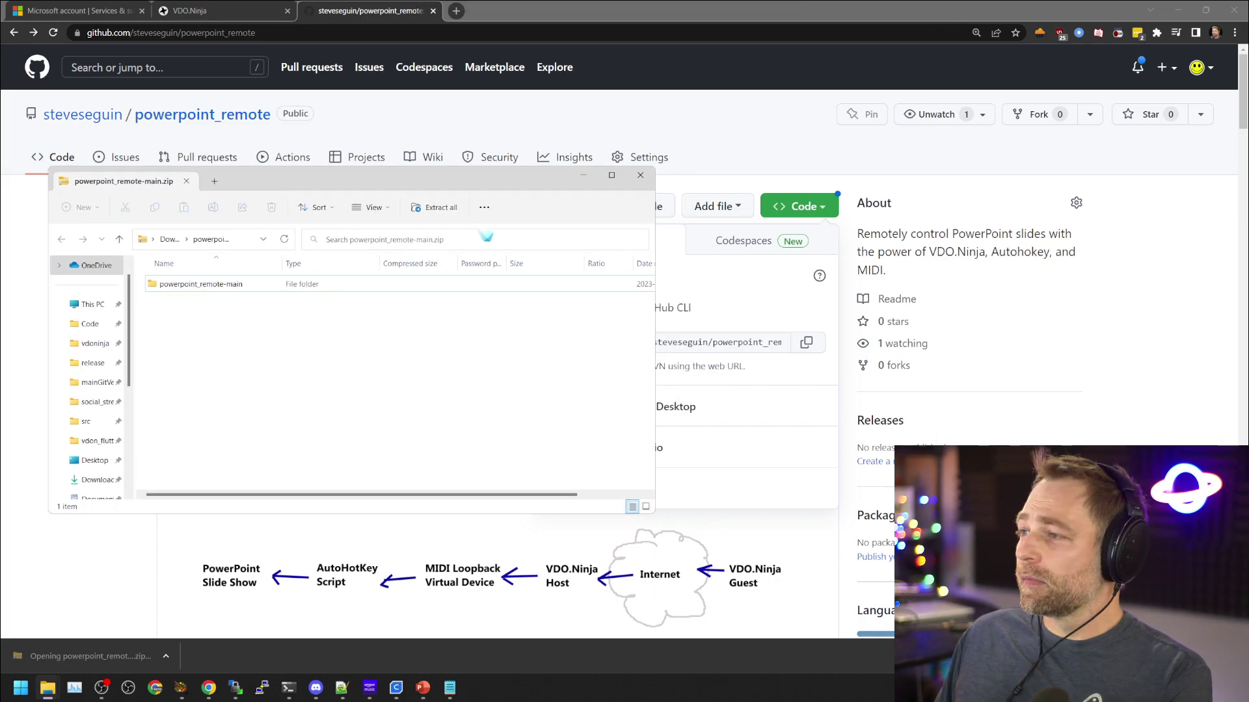
click(429, 206)
click(786, 199)
click(640, 174)
Step: Switch to the ppt folder in File Explorer, run the run.ahk script and dismiss its startup message
key(alt+Tab)
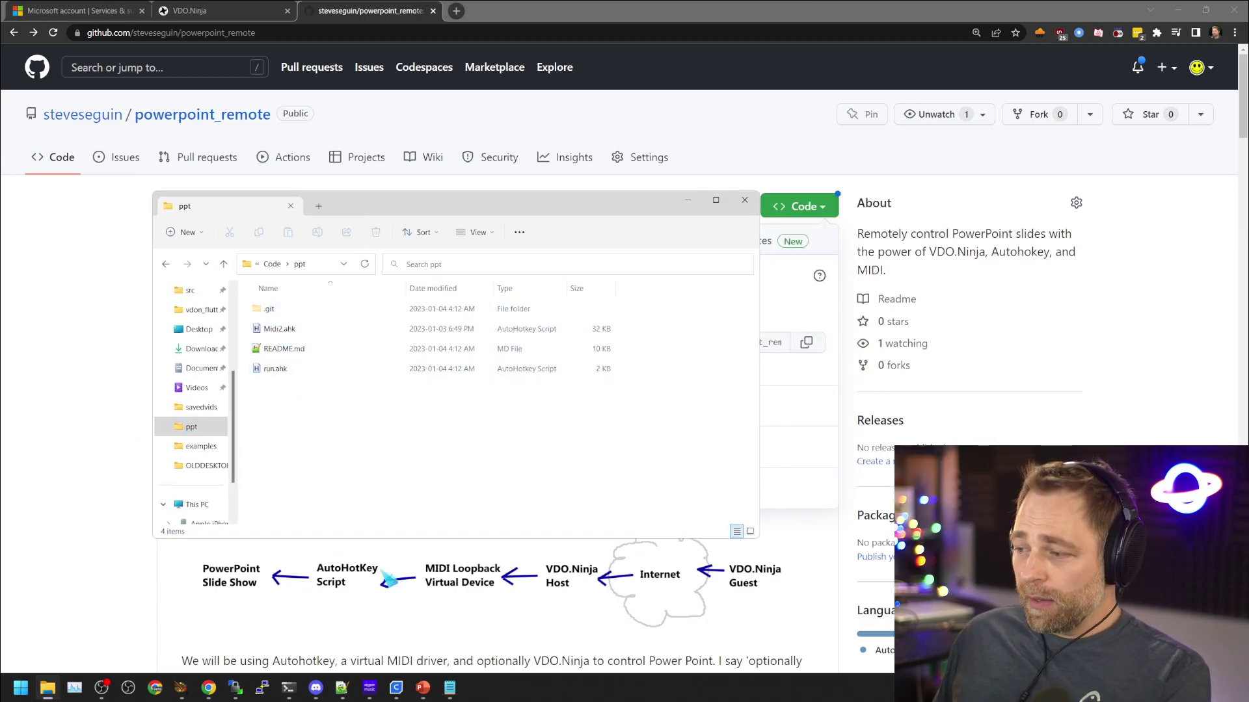
click(280, 371)
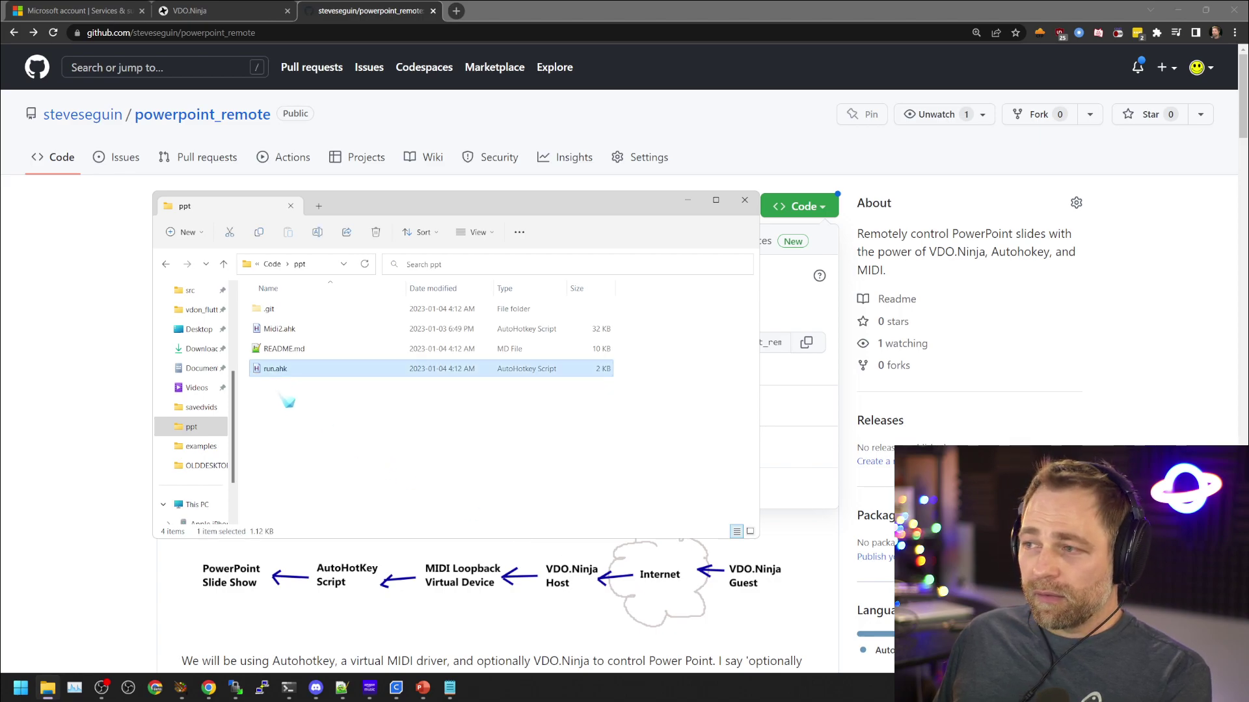
click(285, 335)
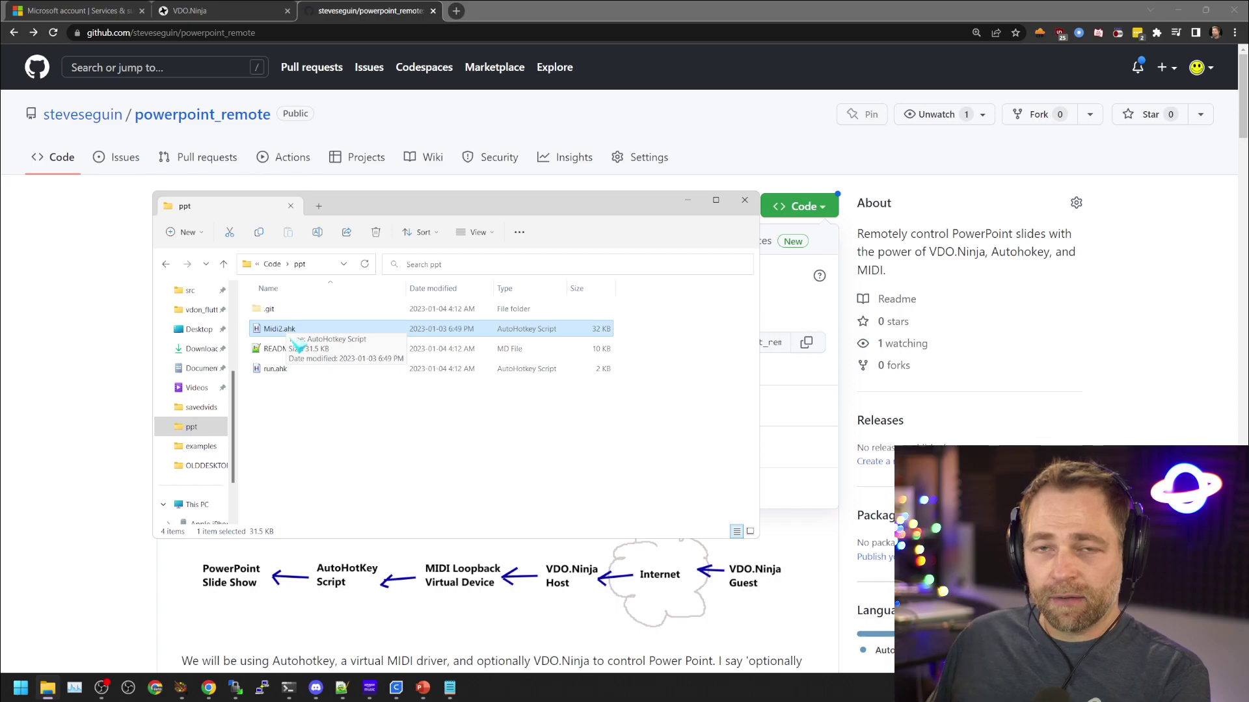
click(312, 397)
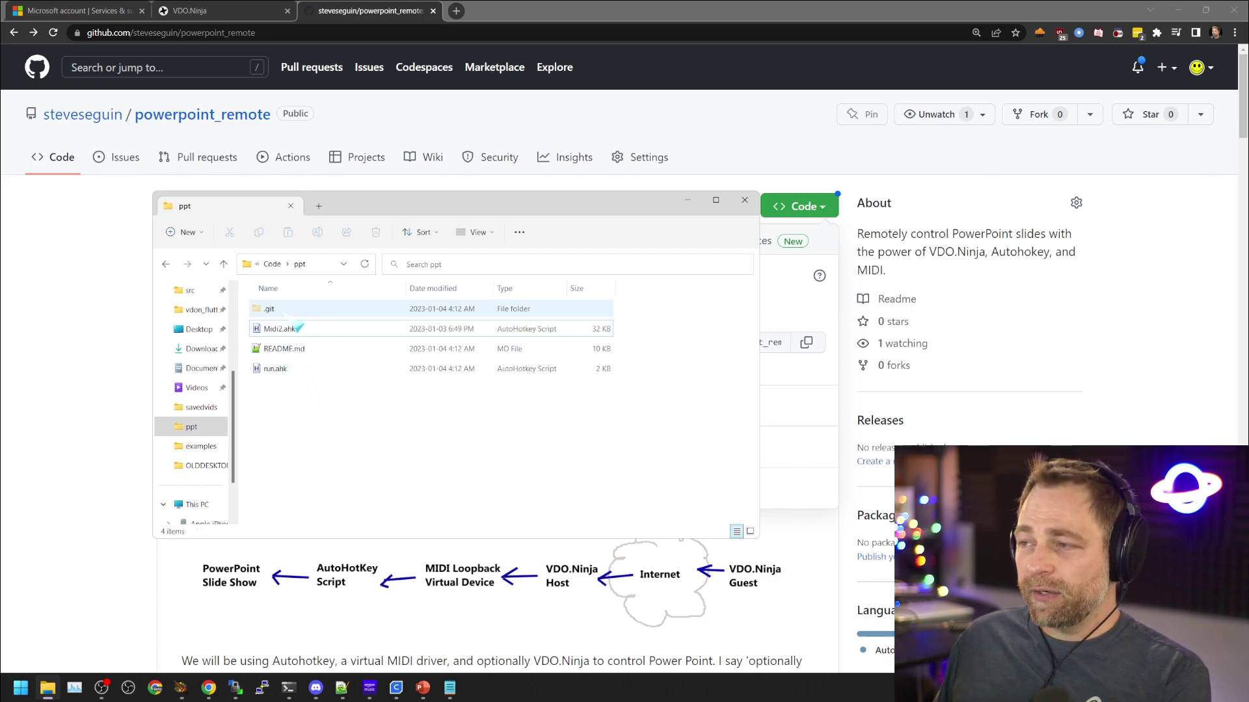
click(289, 369)
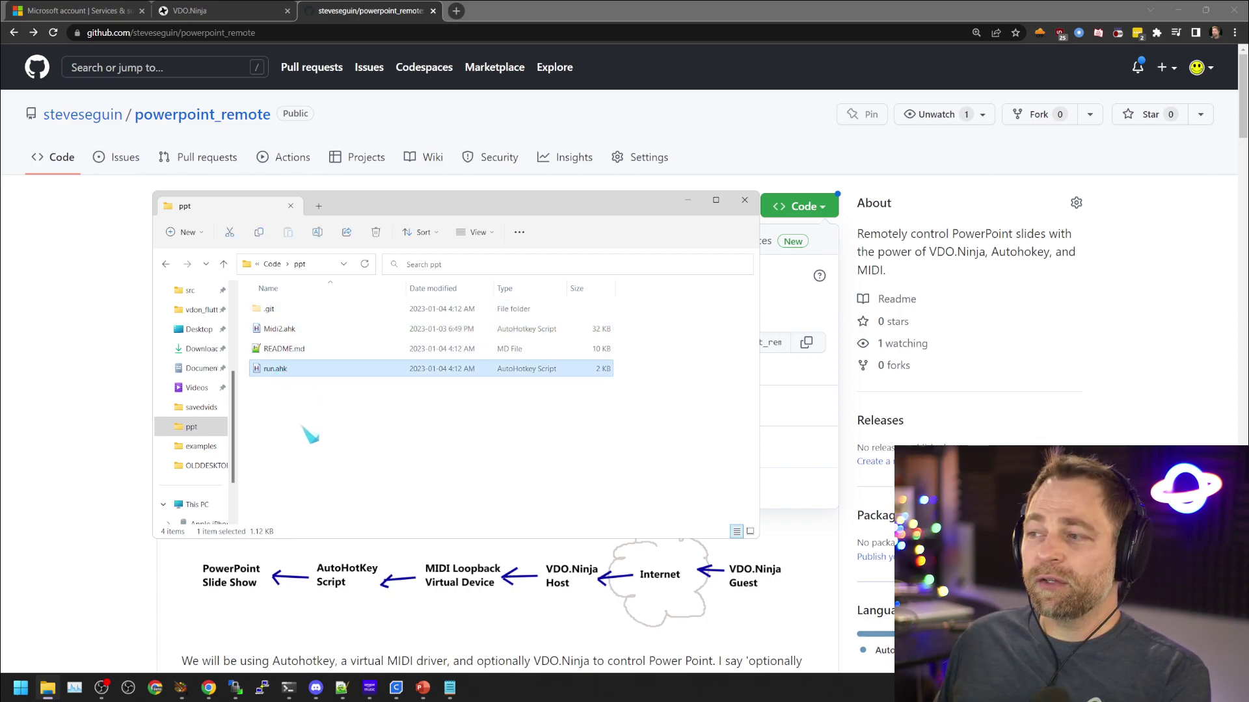
double_click(298, 376)
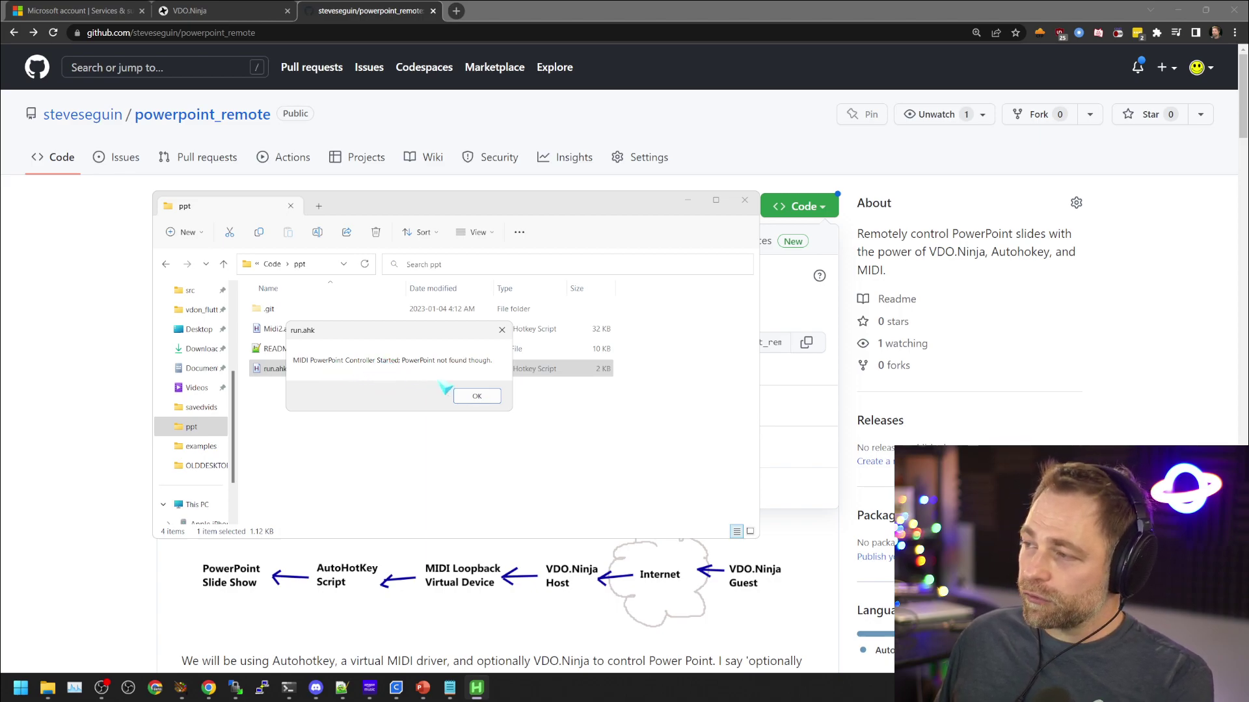
click(477, 396)
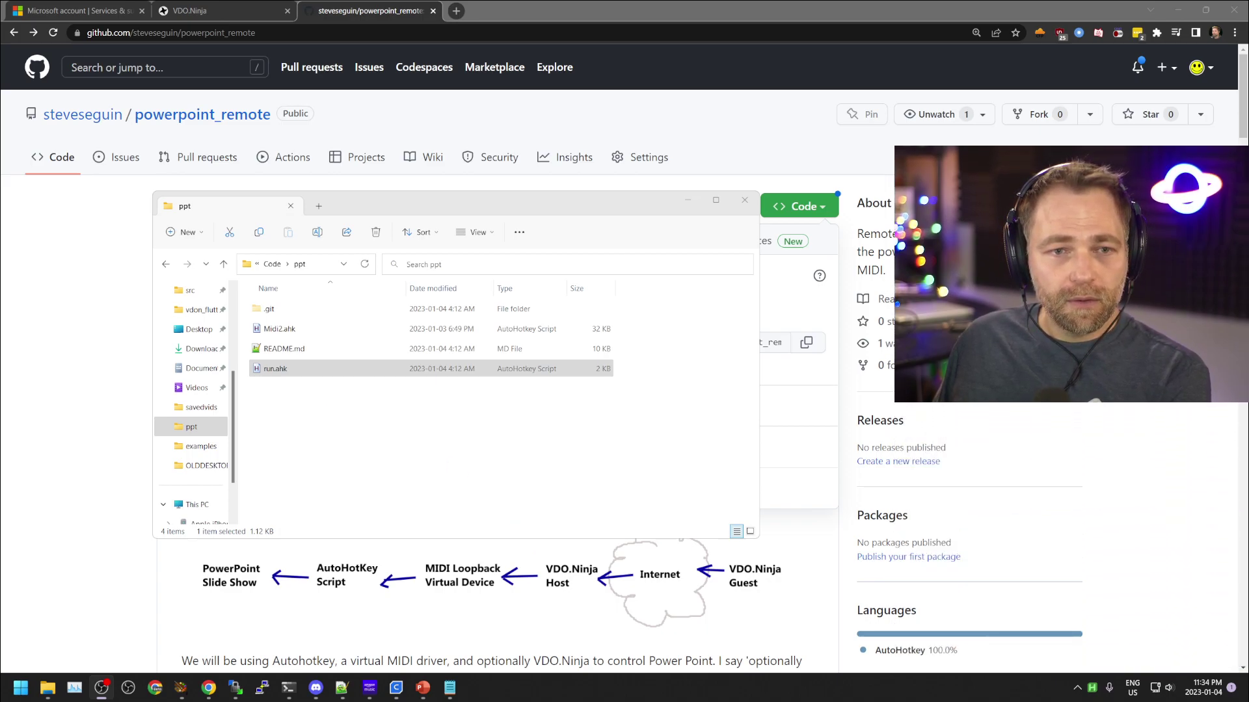
Step: Select loopMIDI Port as the MIDI input device of the running AutoHotkey script, and reopen the script's options to check it
right_click(1093, 688)
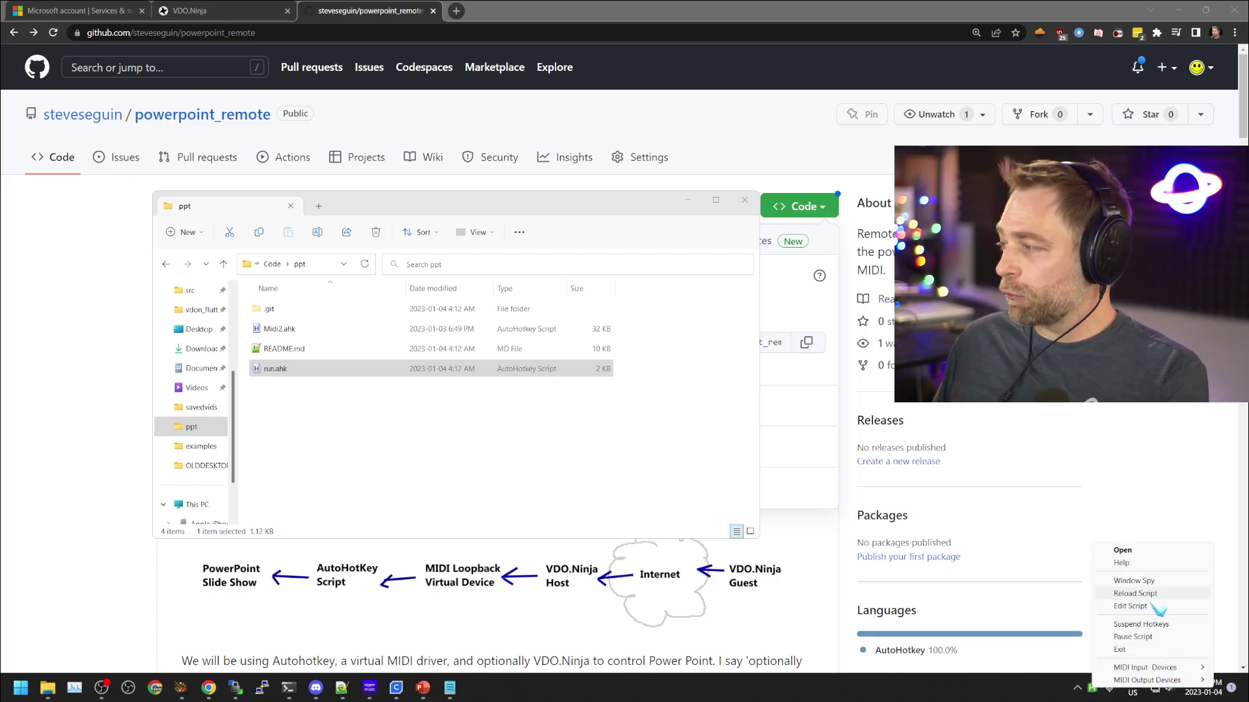
mouse_move(1157, 670)
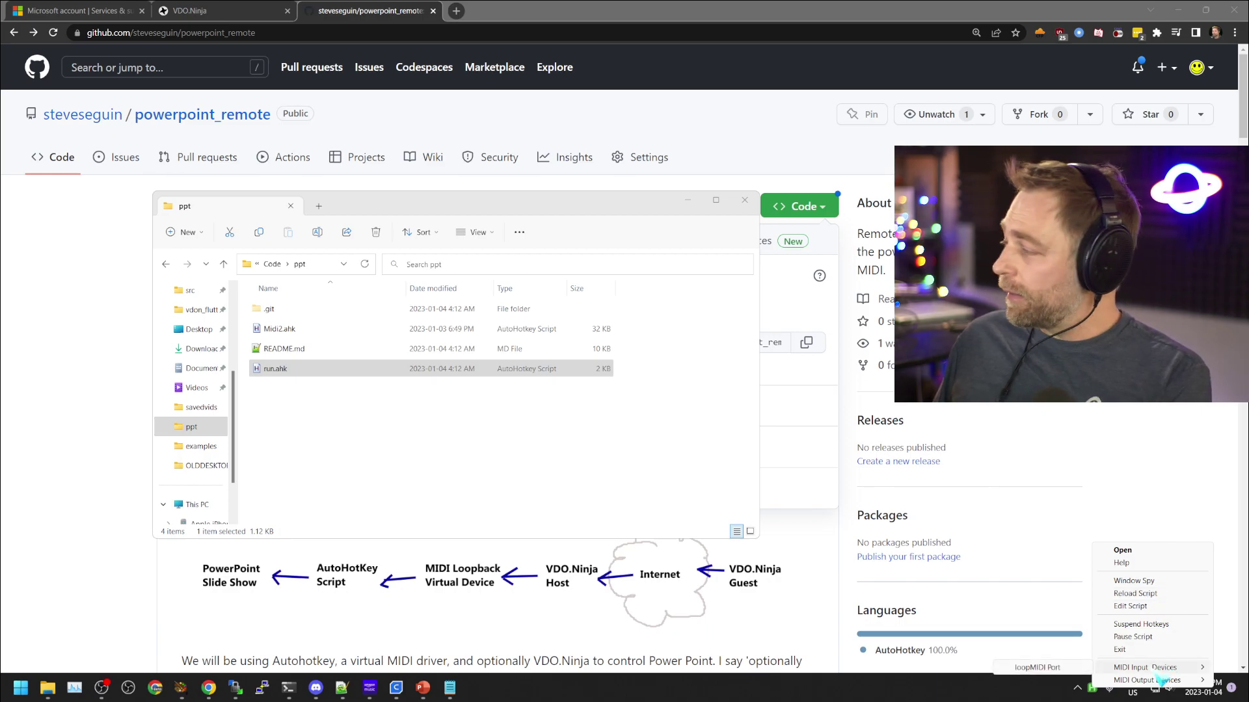
click(1043, 670)
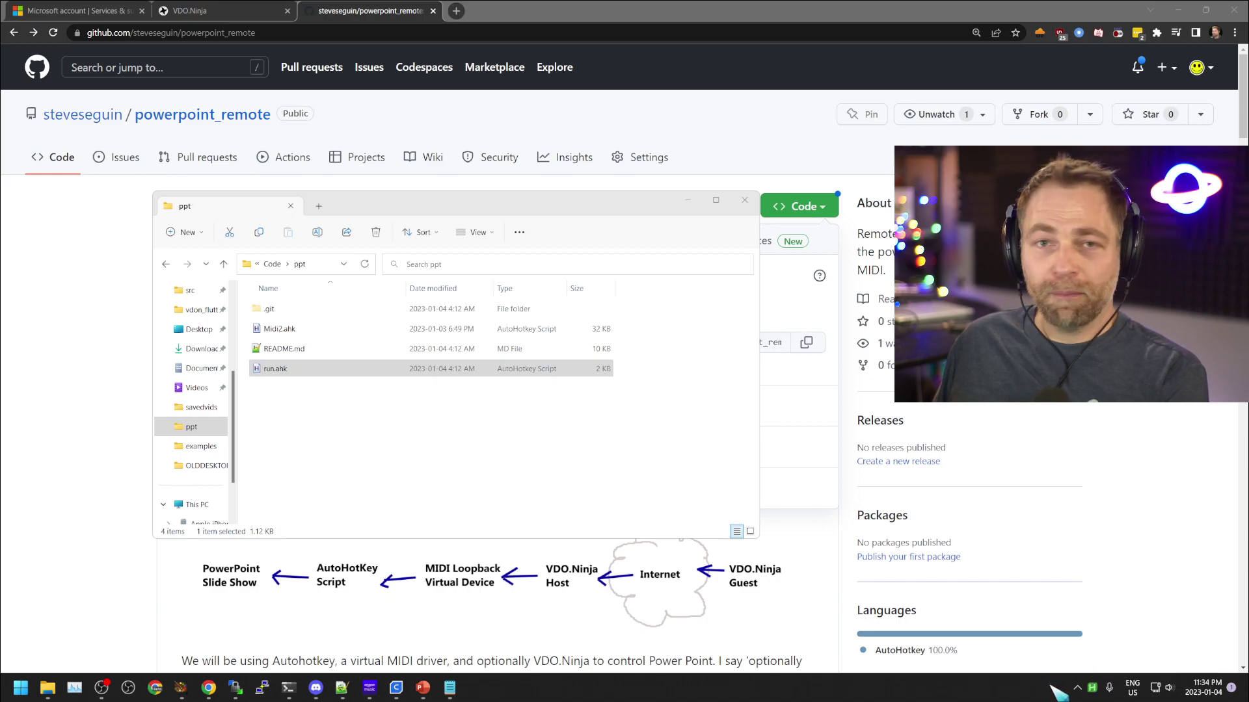
right_click(1092, 687)
mouse_move(1135, 666)
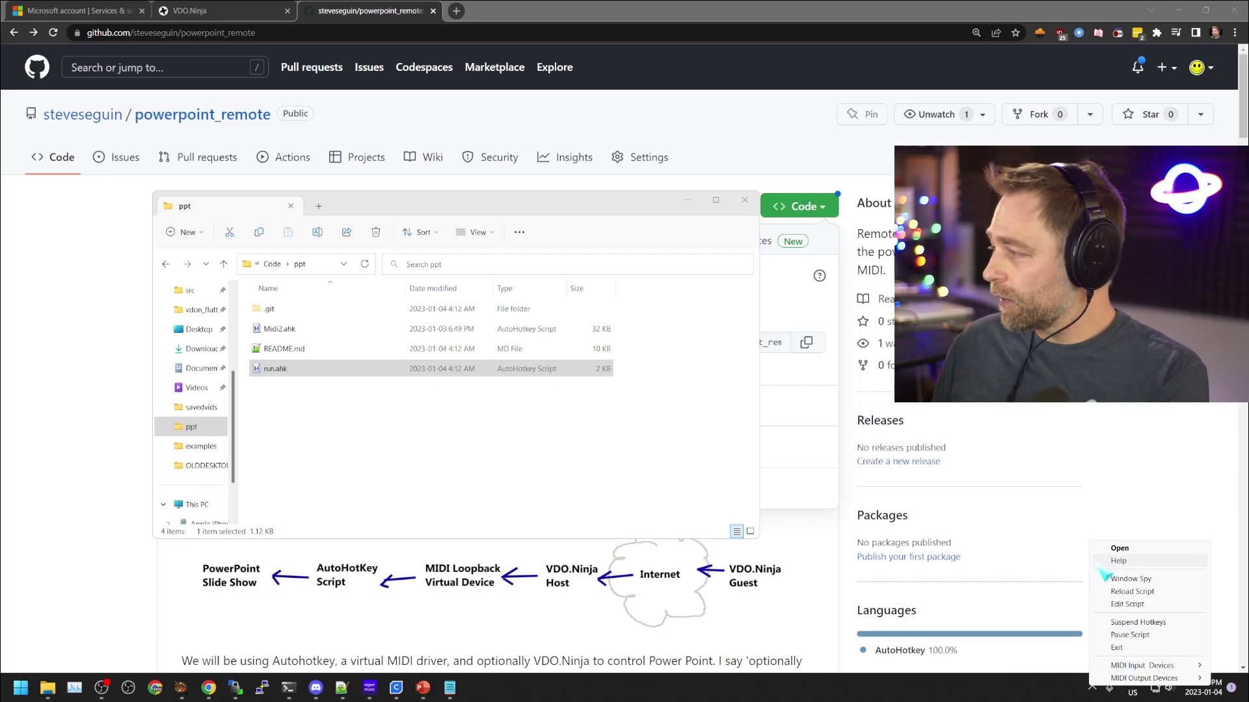
Step: Return to the repository README and read from the MIDI input device instructions to the VDO.Ninja guest remote control section
click(306, 404)
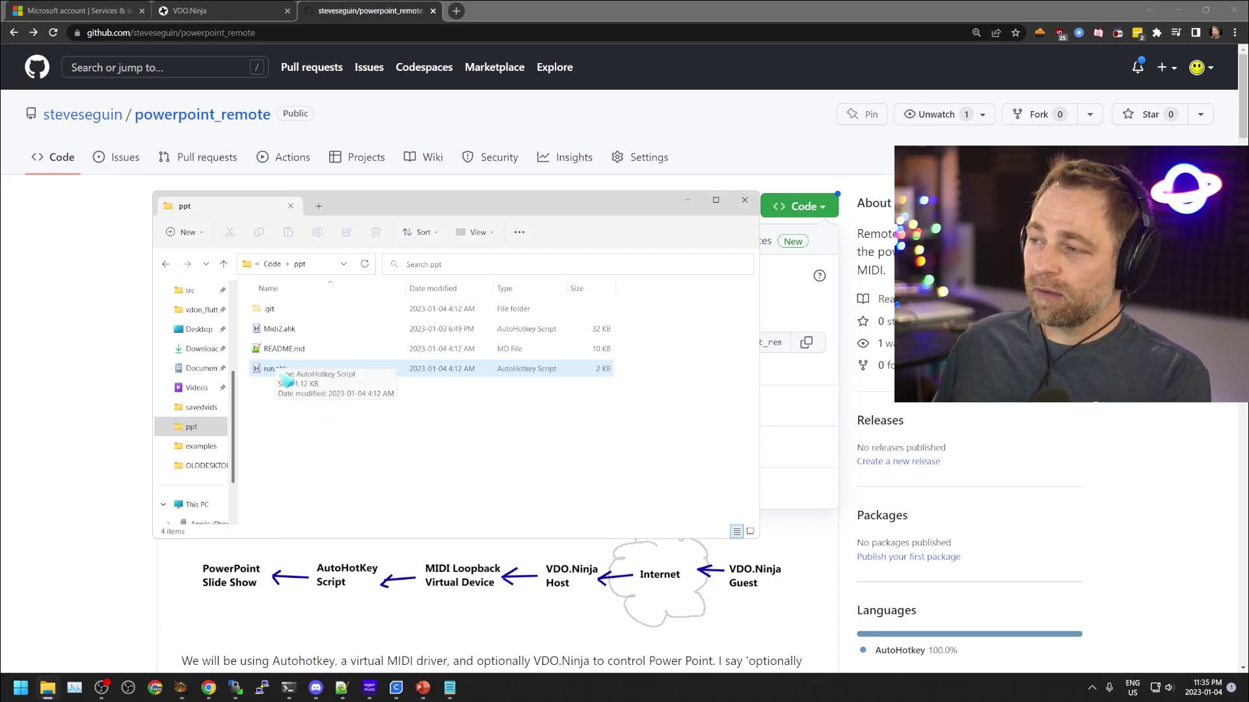
click(109, 419)
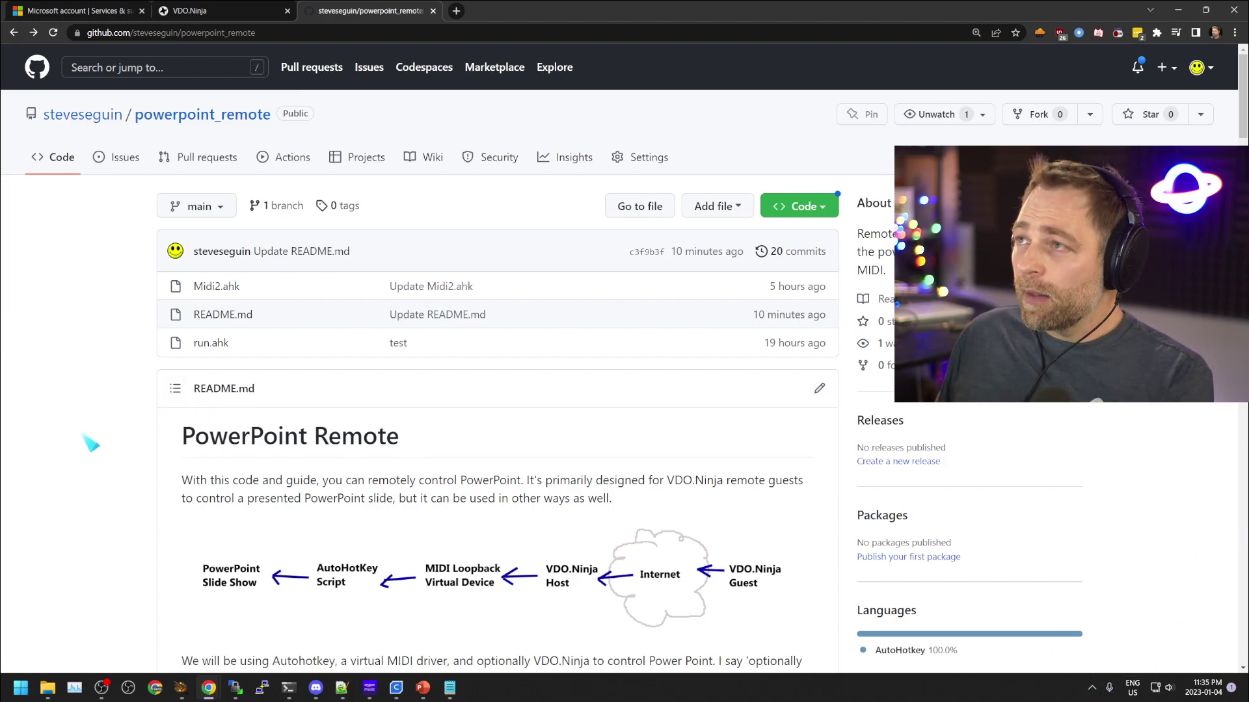
scroll(110, 437, down, 3)
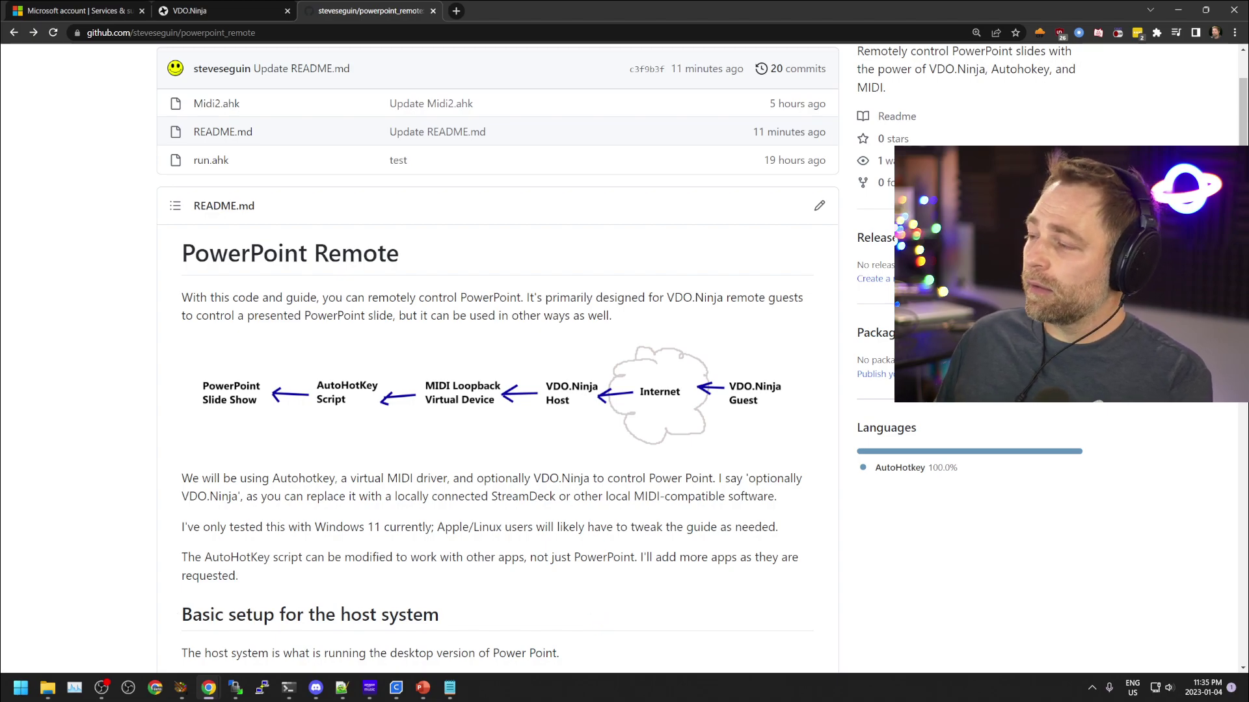
scroll(559, 500, down, 9)
scroll(451, 349, down, 5)
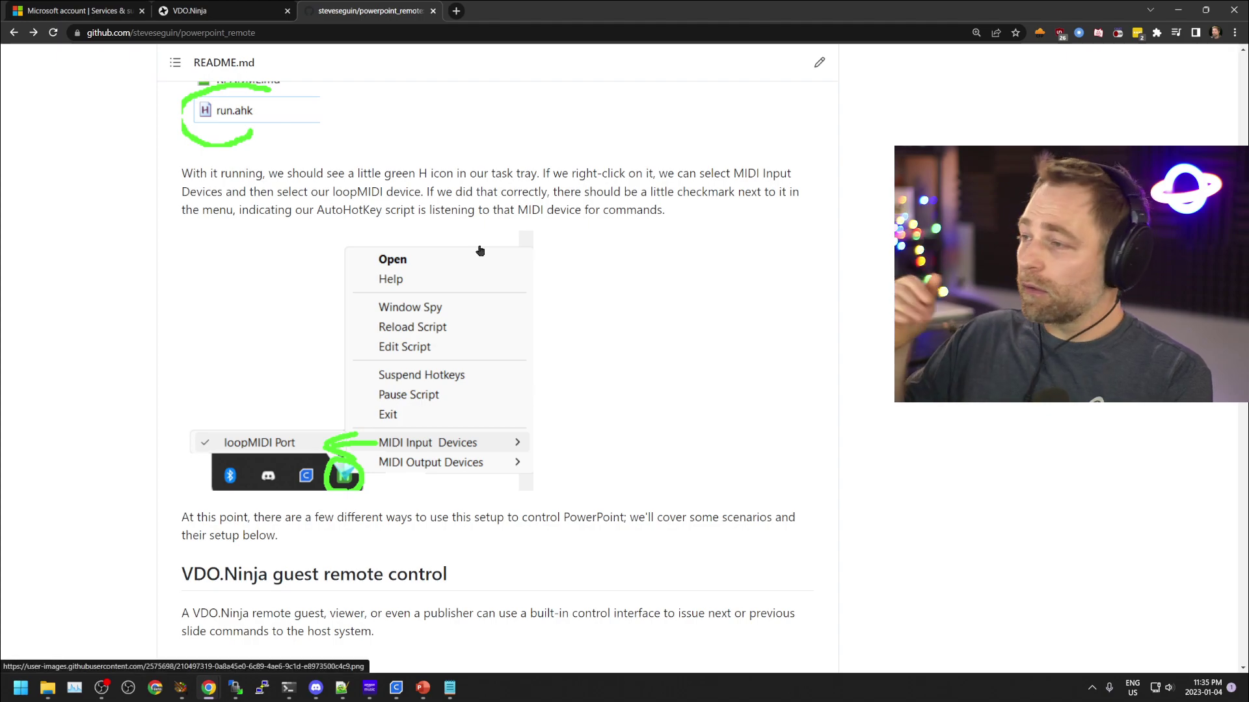
scroll(480, 251, down, 5)
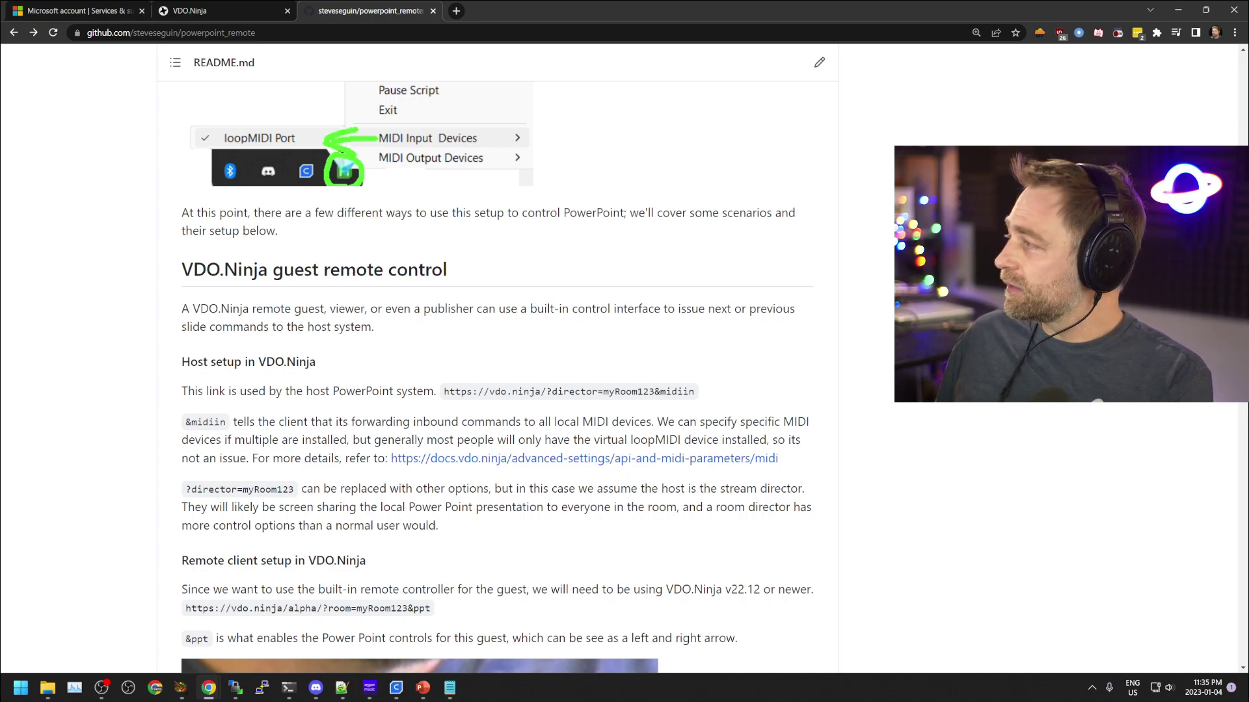
scroll(342, 371, down, 1)
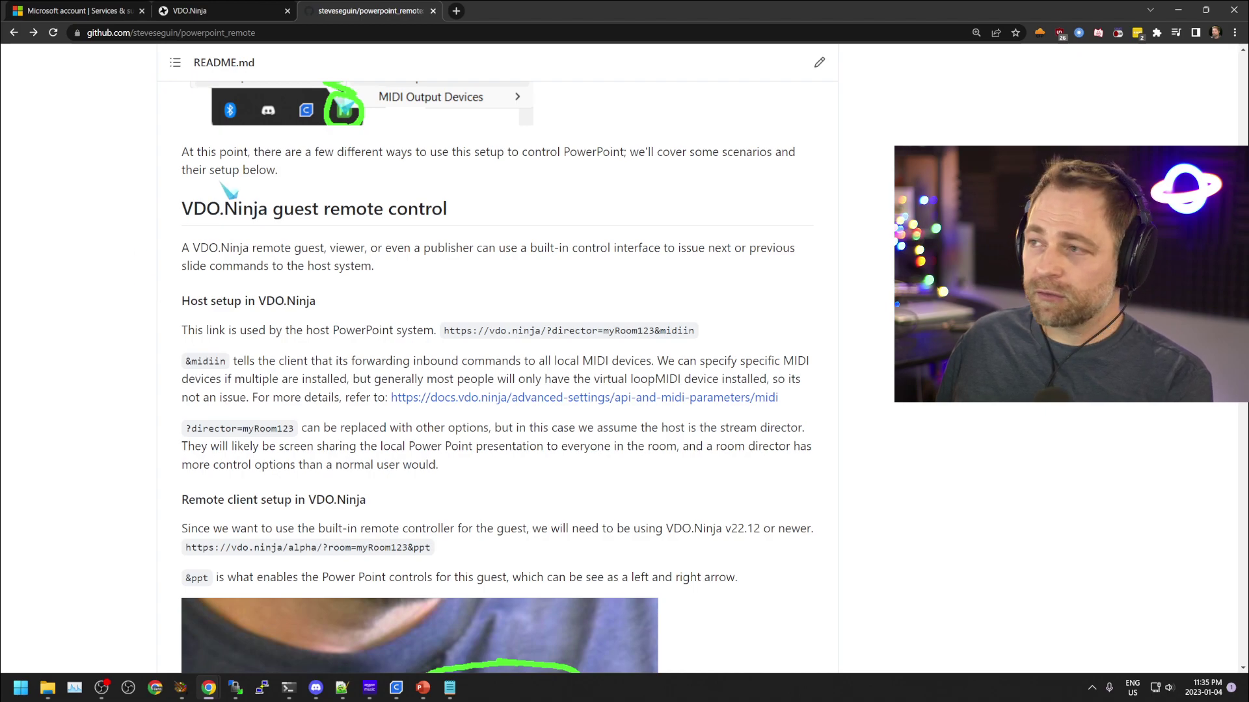
drag(181, 209, 487, 229)
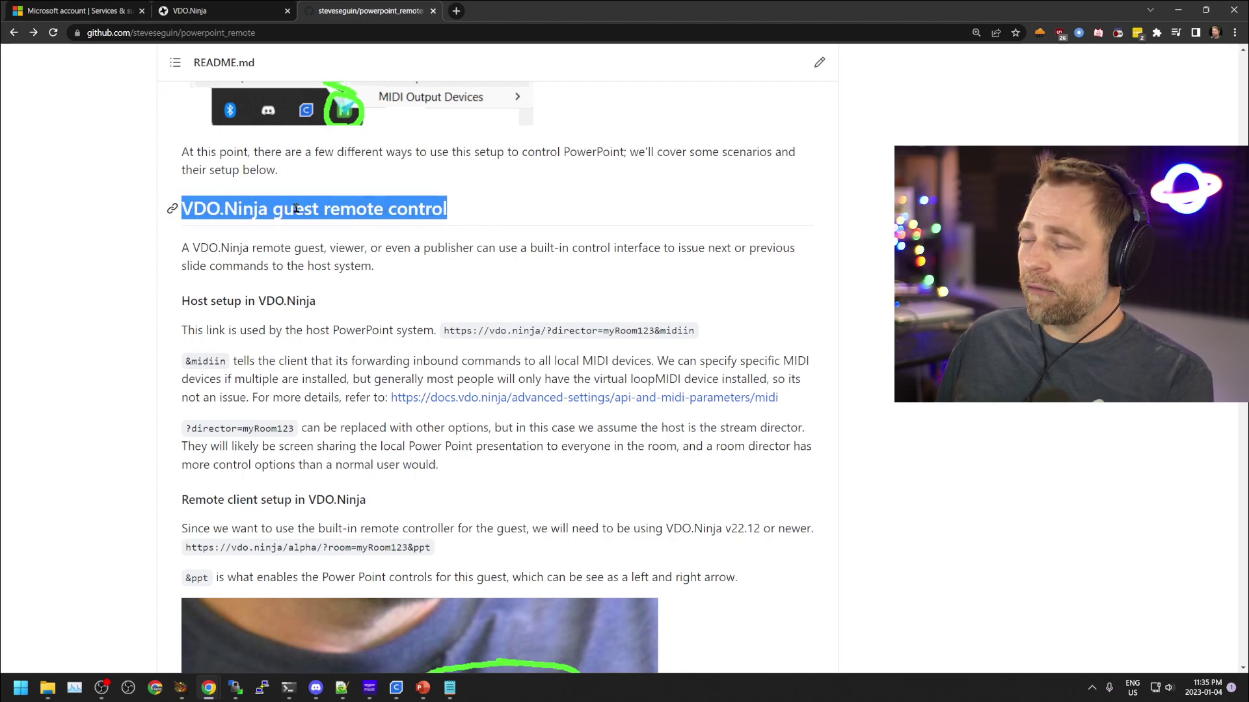
click(375, 213)
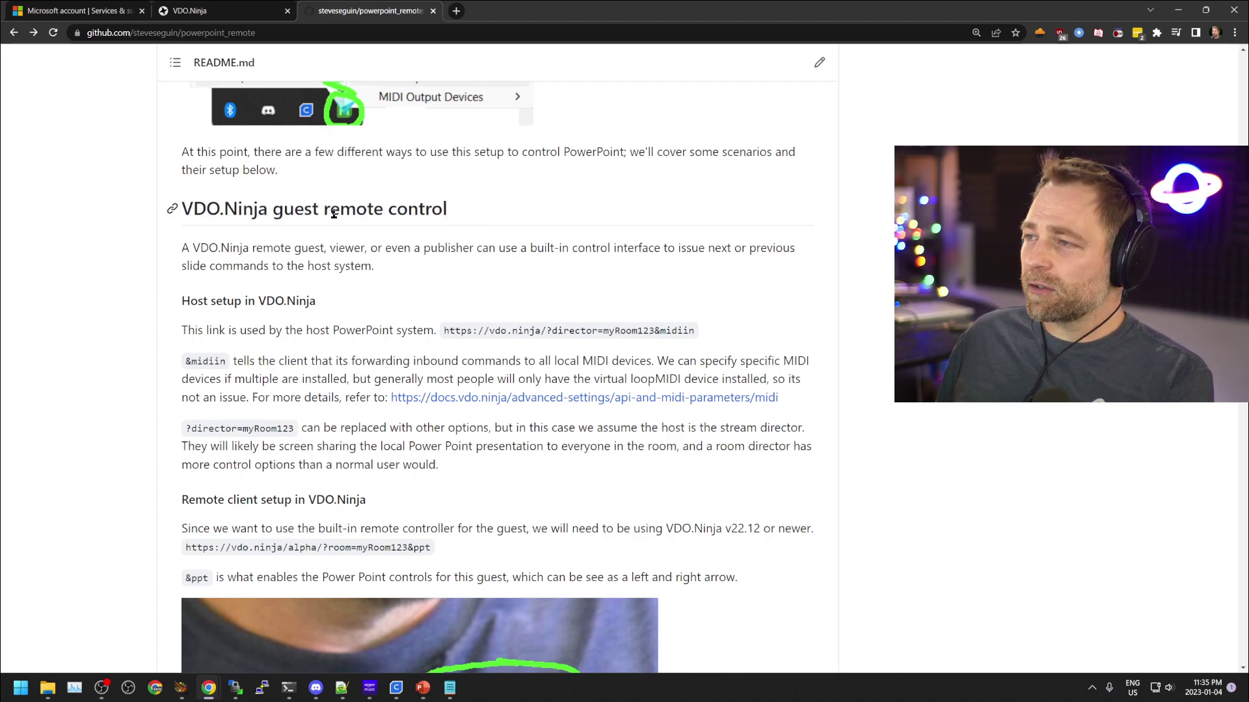
drag(189, 210, 480, 226)
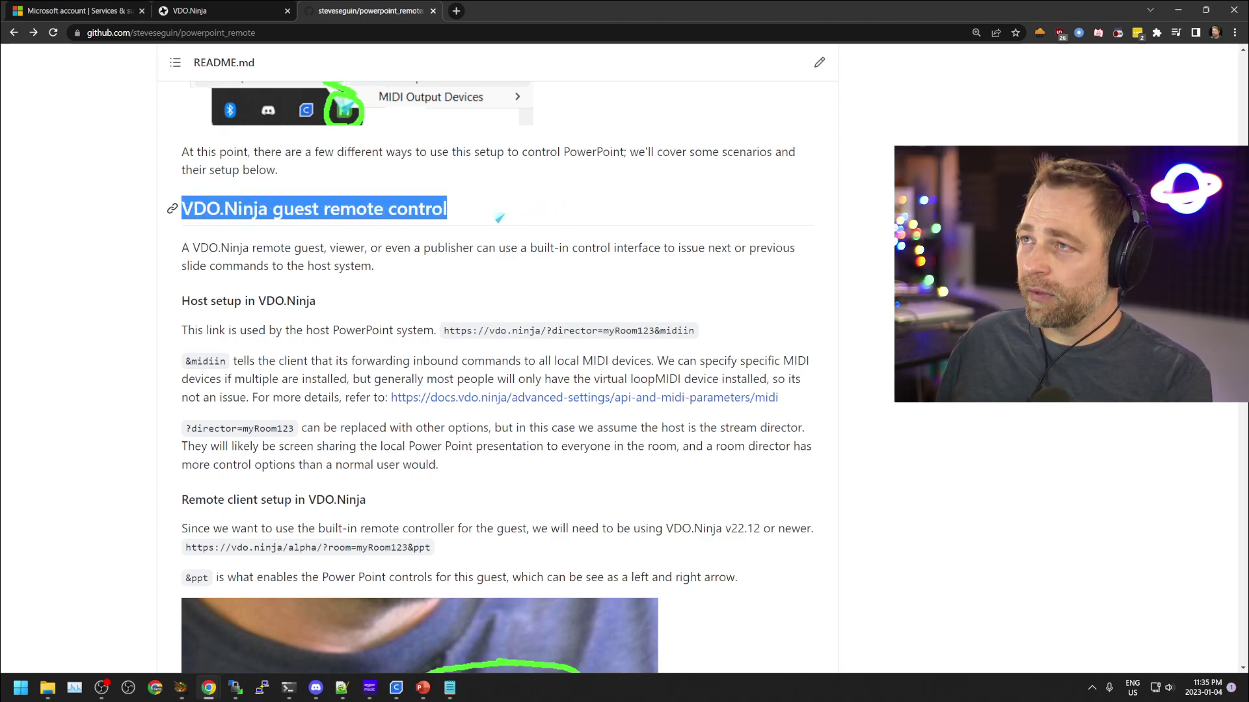
click(560, 195)
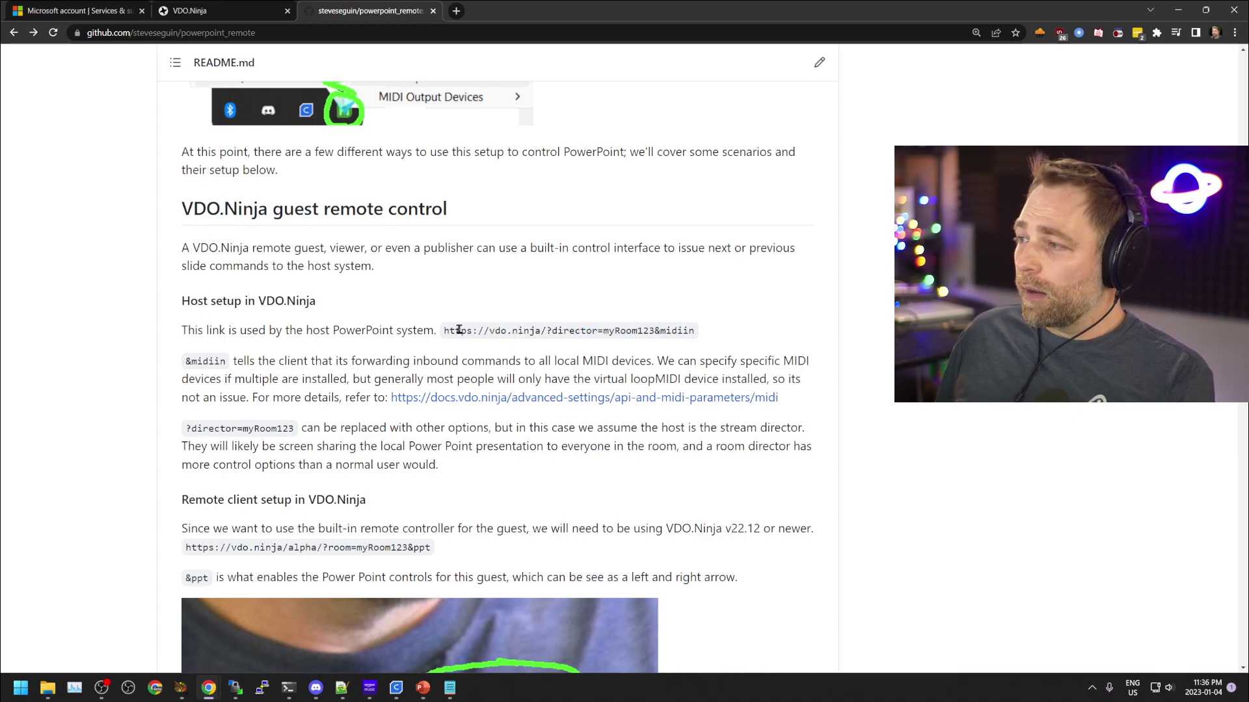
Step: Copy the README's host link and open it in a new tab with the room name changed to steve123, keeping &midiin
drag(445, 331, 691, 330)
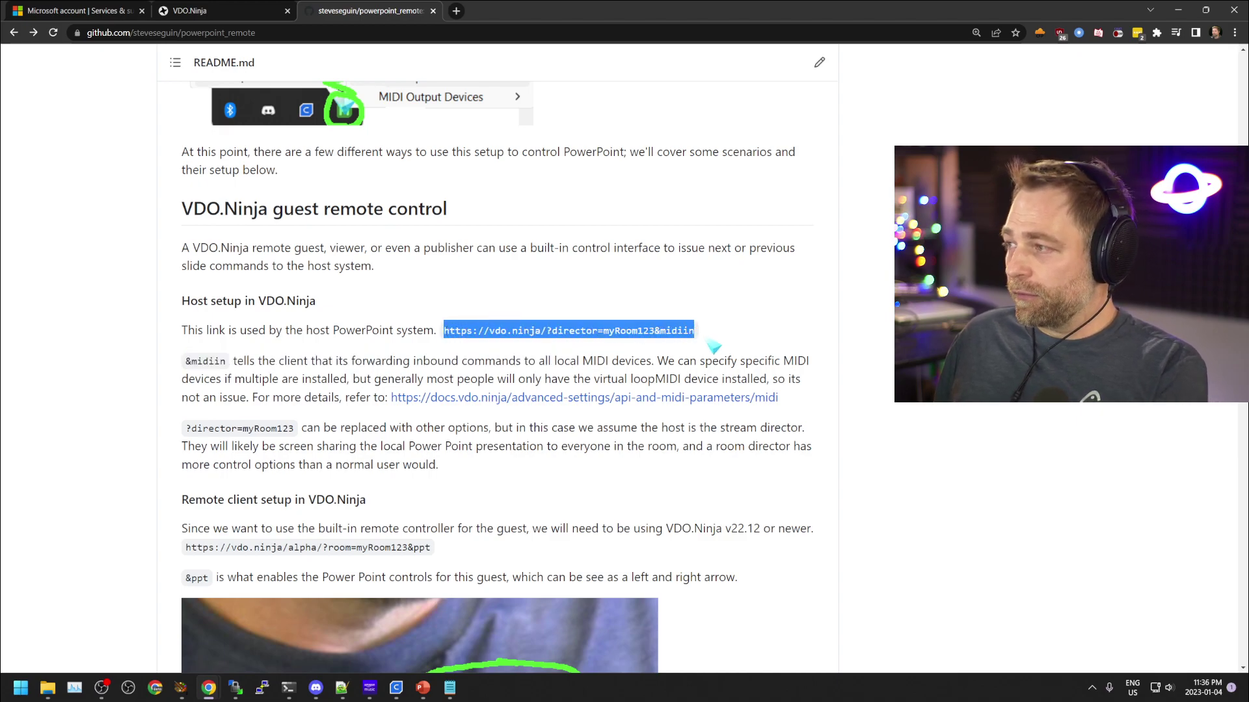
click(456, 11)
text(https://vdo.ninja/?director=myRoom123&midiin)
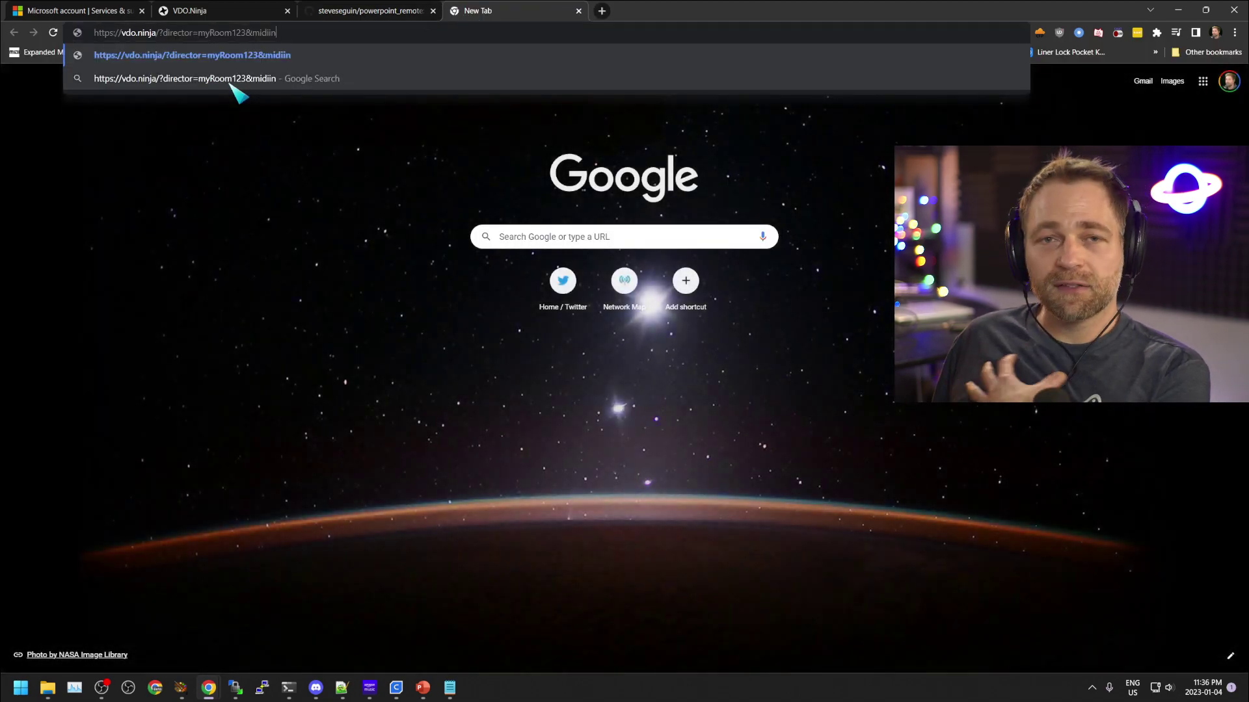
double_click(224, 33)
text(steve123)
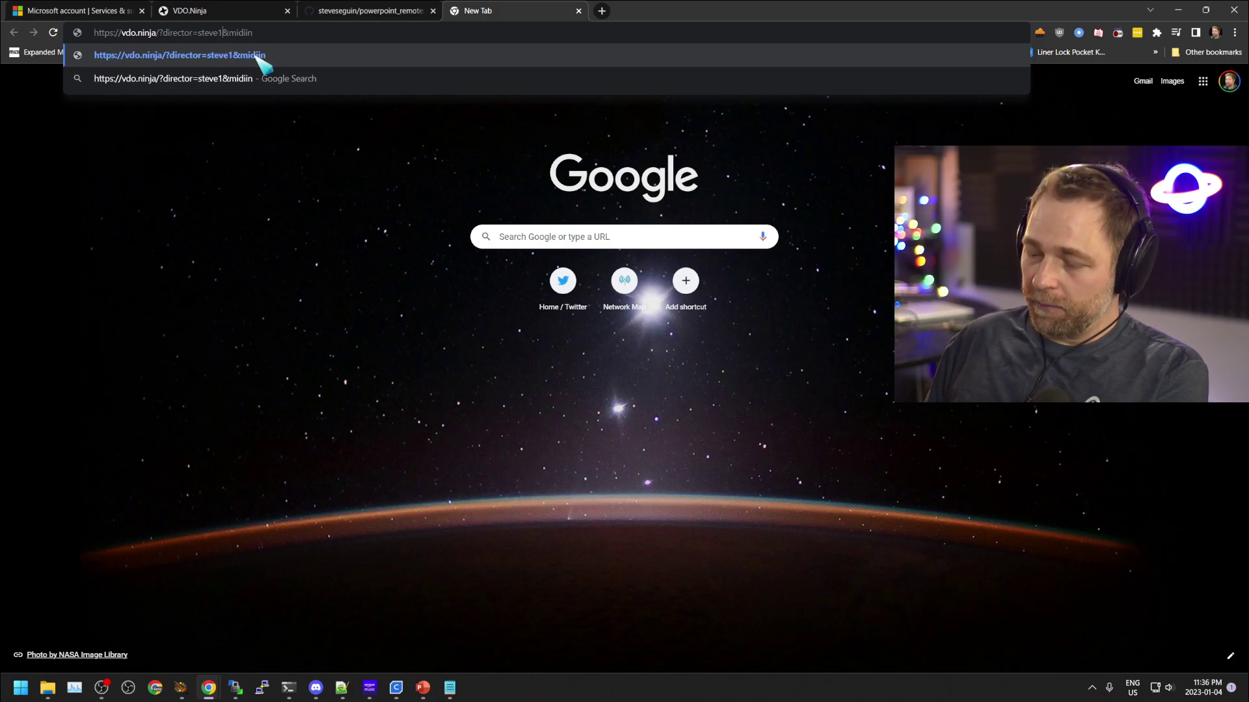
key(Return)
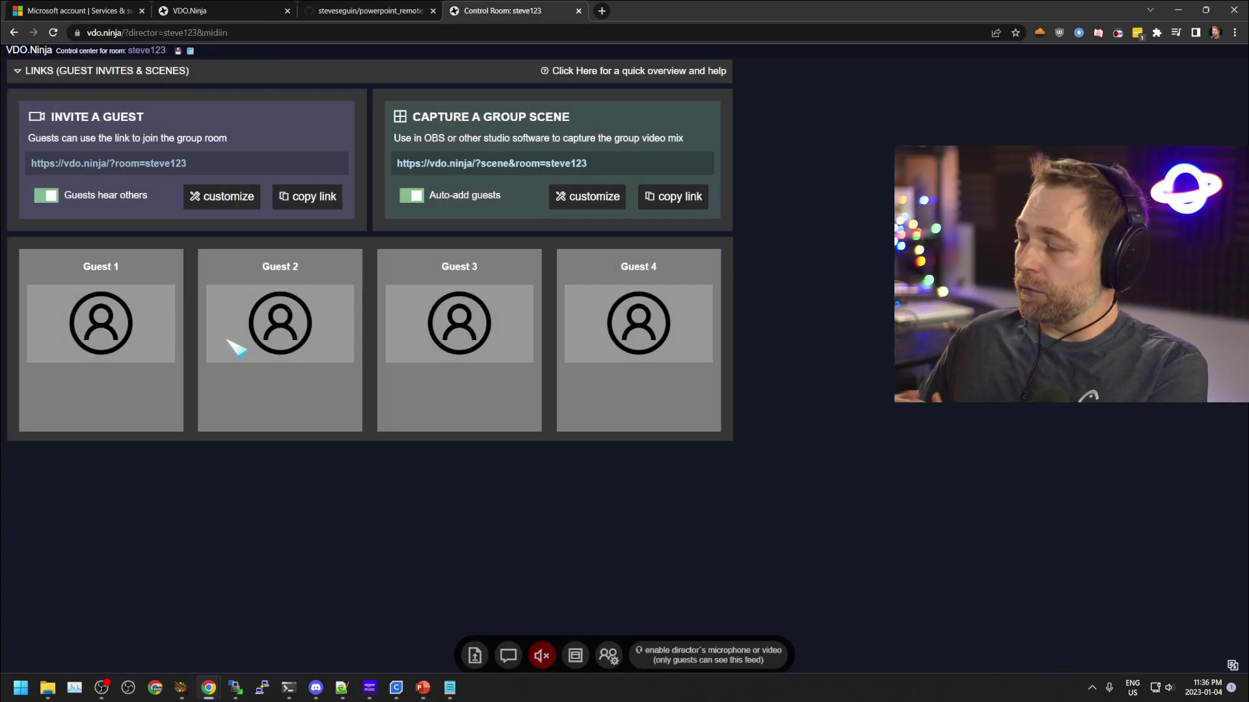
Step: Enable the director's microphone and video, share the Geometric color block PowerPoint window, and move the sharing notice clear of the control bar
click(686, 653)
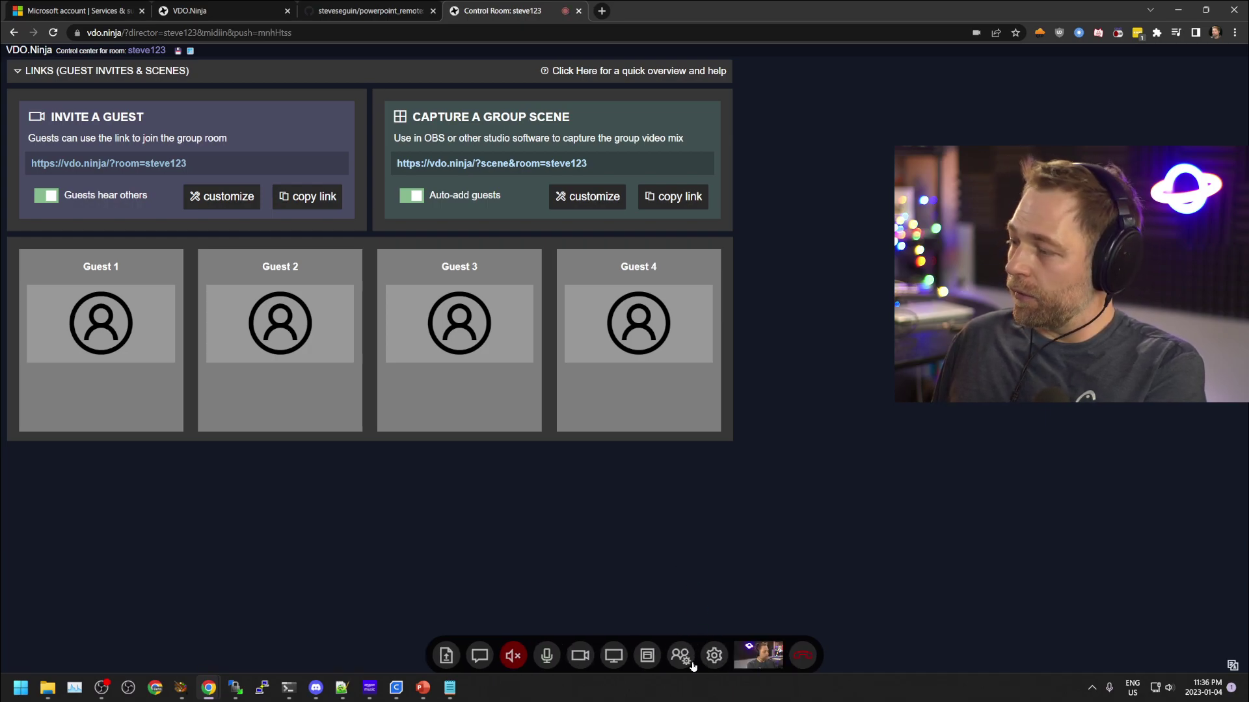
click(614, 657)
click(643, 97)
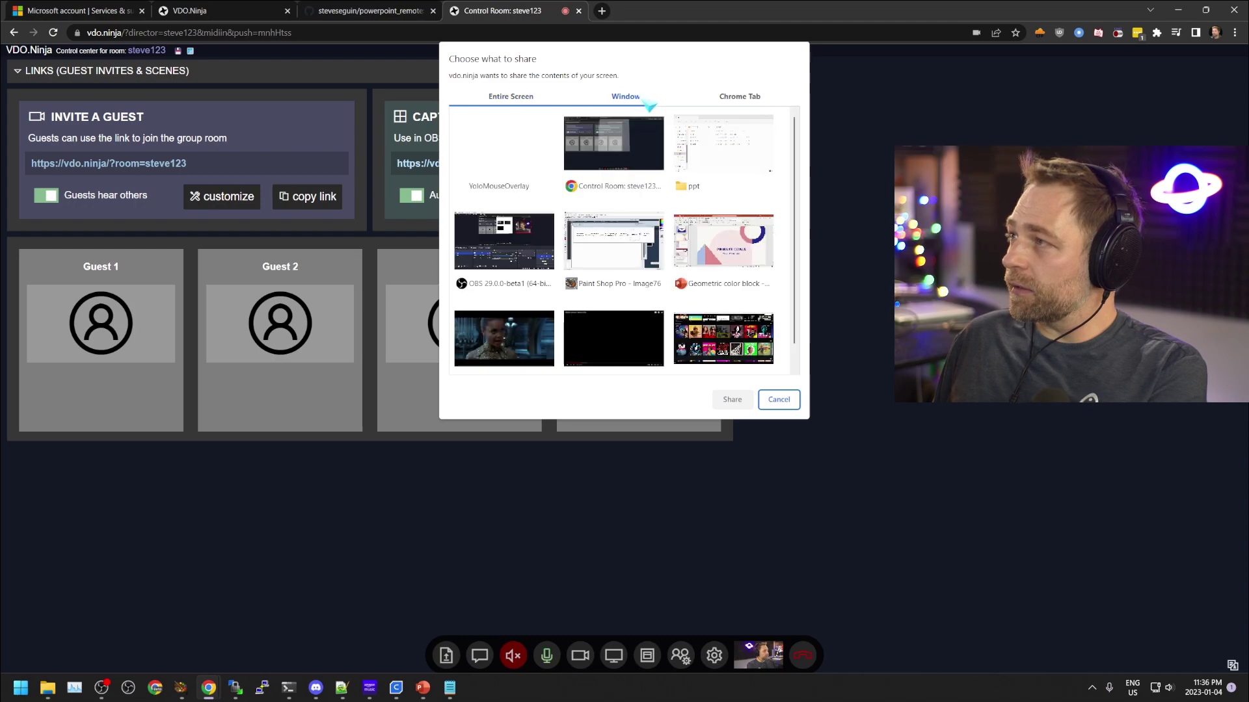
click(729, 291)
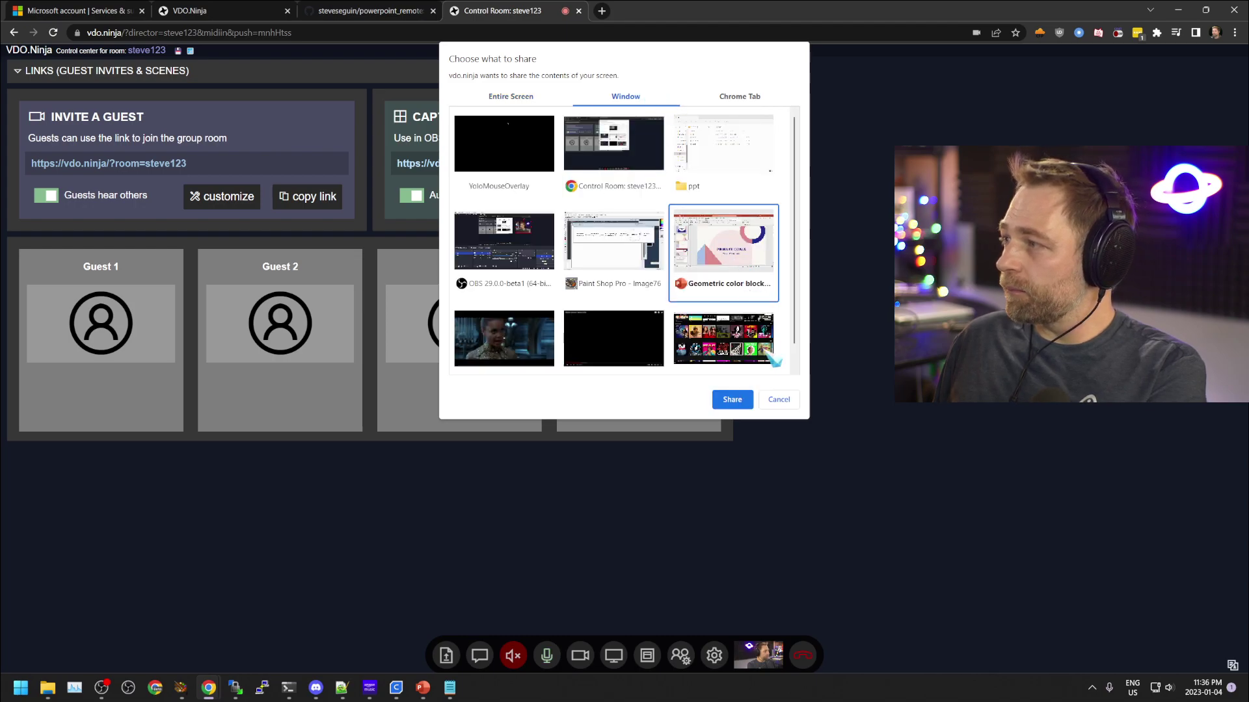
click(733, 400)
click(727, 13)
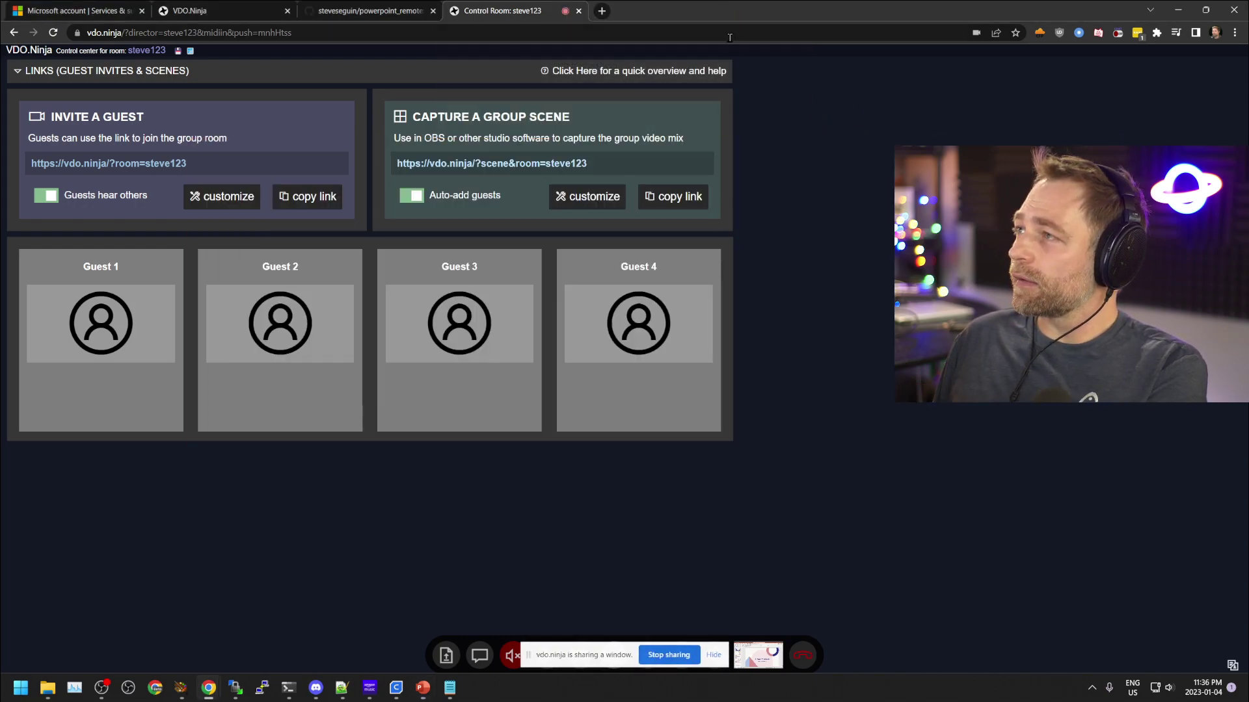
drag(586, 653, 939, 646)
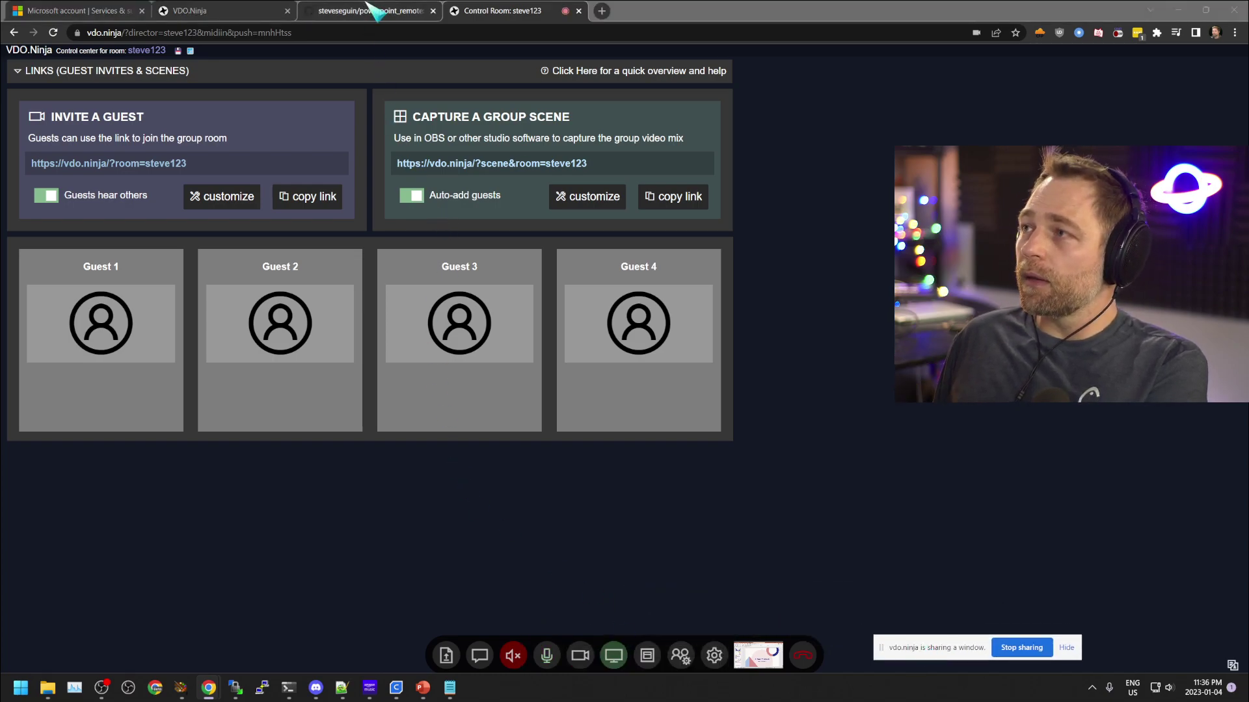
Step: Review the README's explanation of the &midiin parameter and check it against the control room's address
click(241, 11)
key(ctrl+Tab)
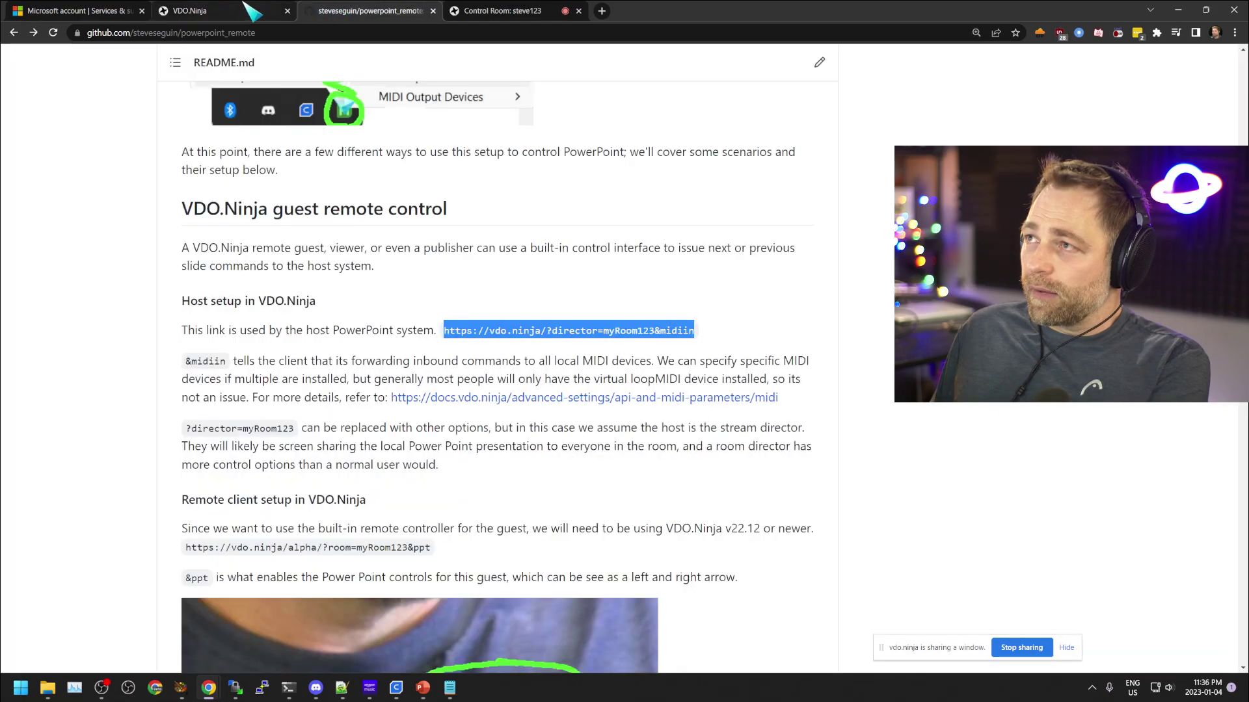
drag(319, 377, 315, 376)
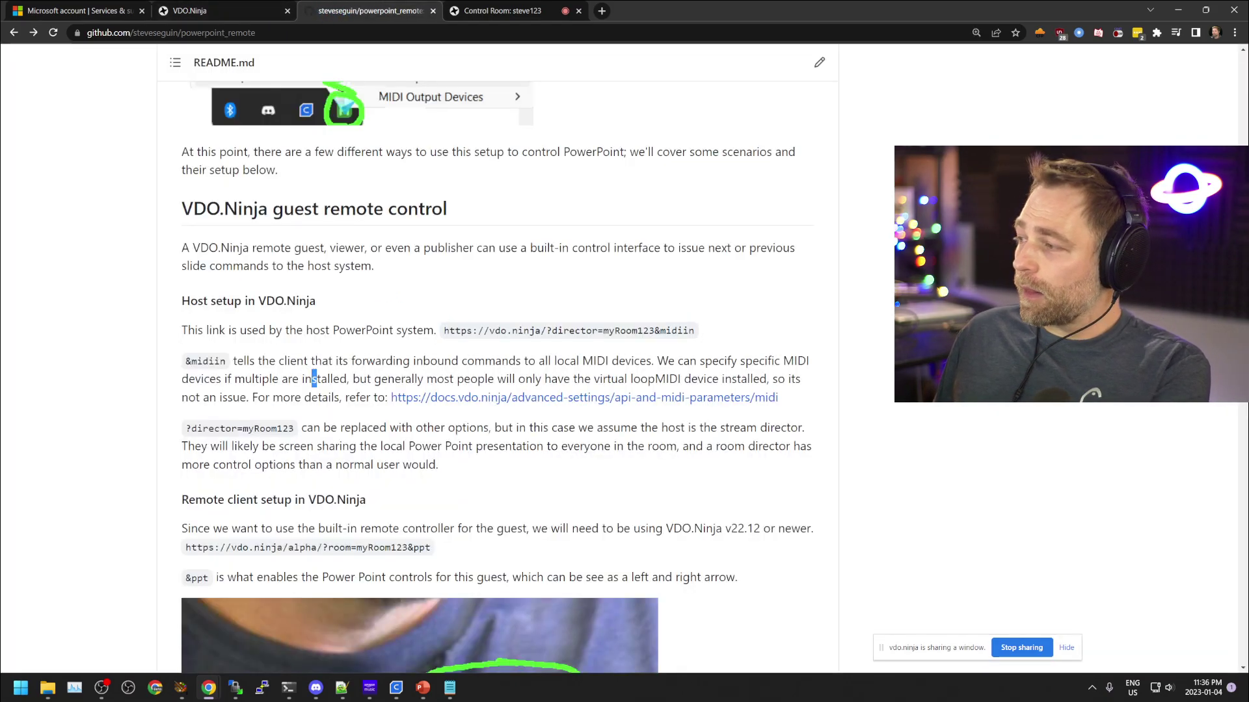
double_click(674, 333)
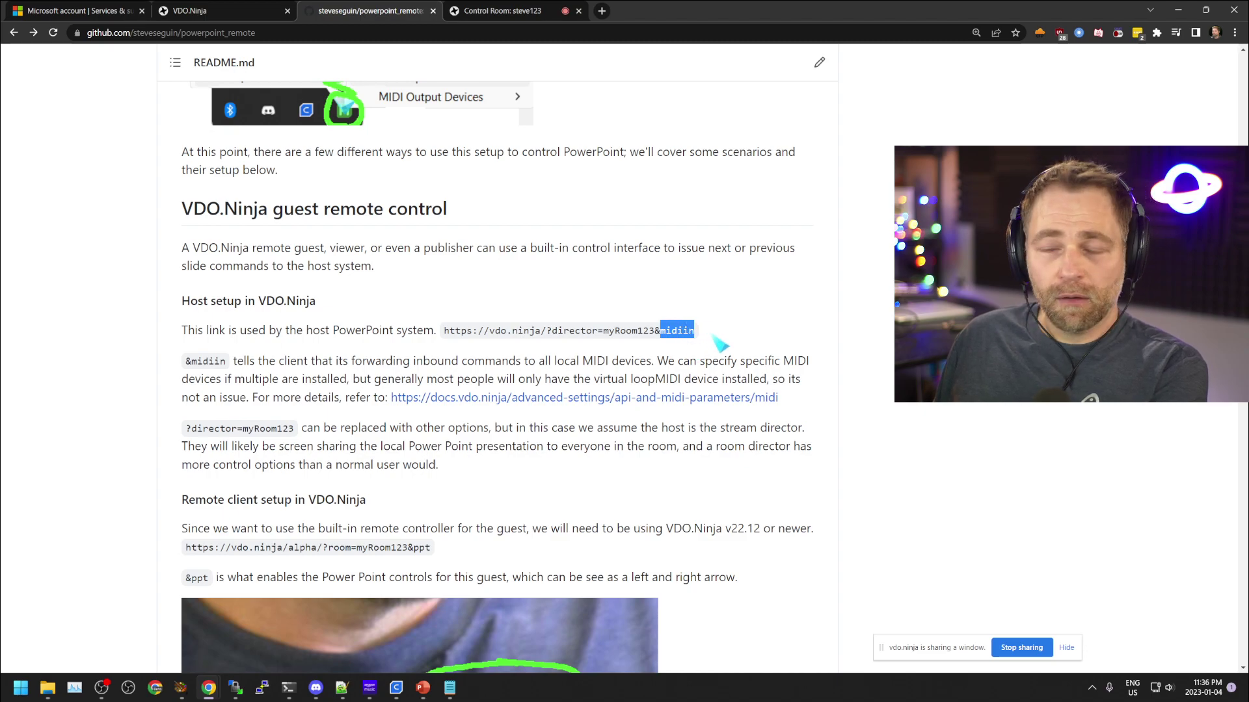
drag(656, 331, 705, 344)
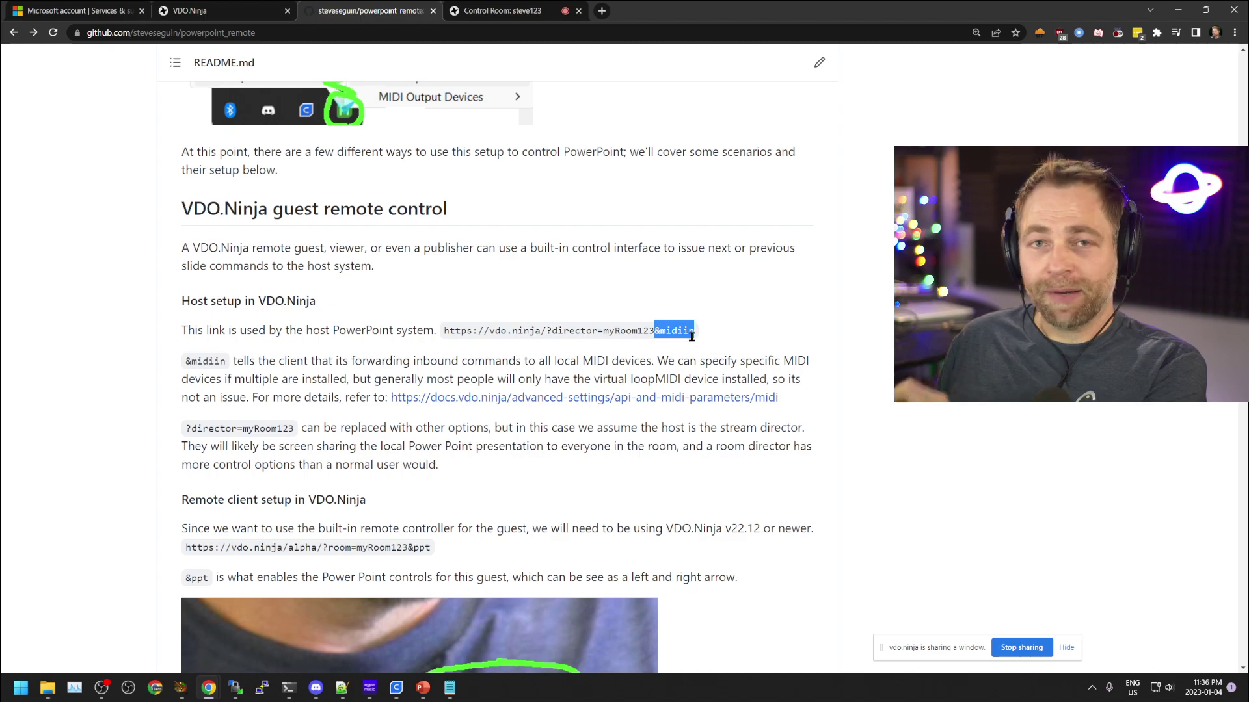
double_click(203, 365)
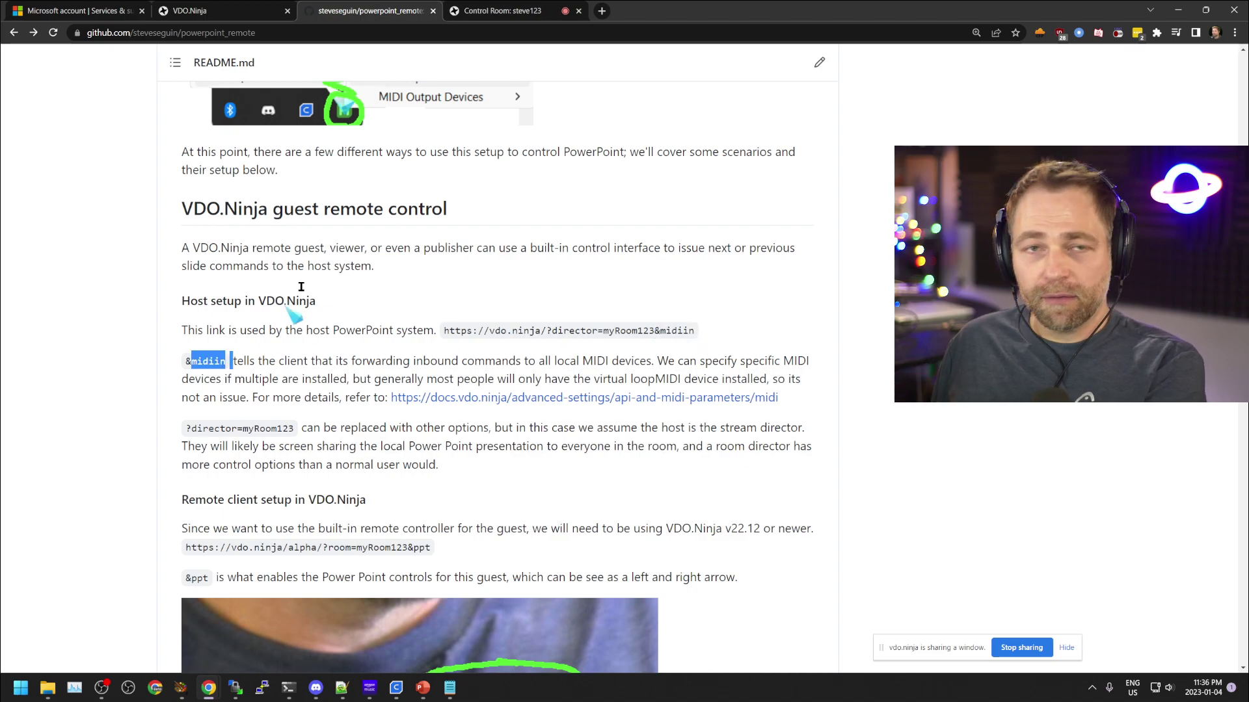
key(ctrl+Tab)
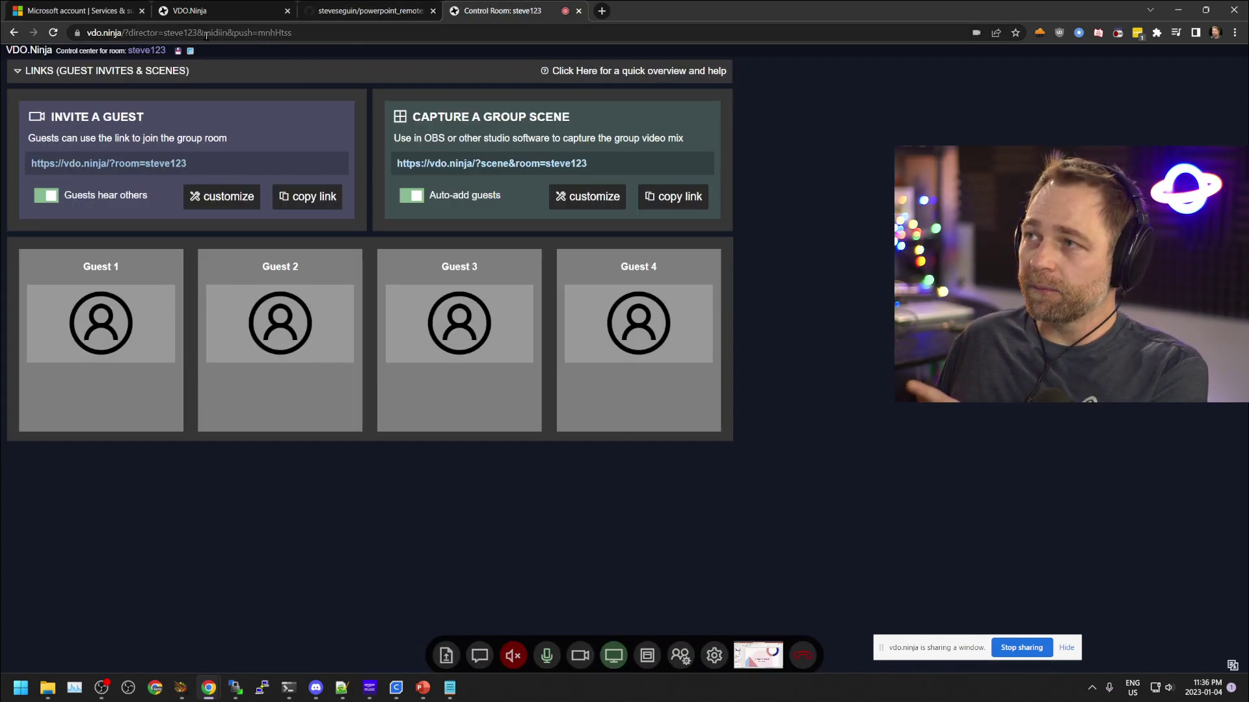
click(372, 12)
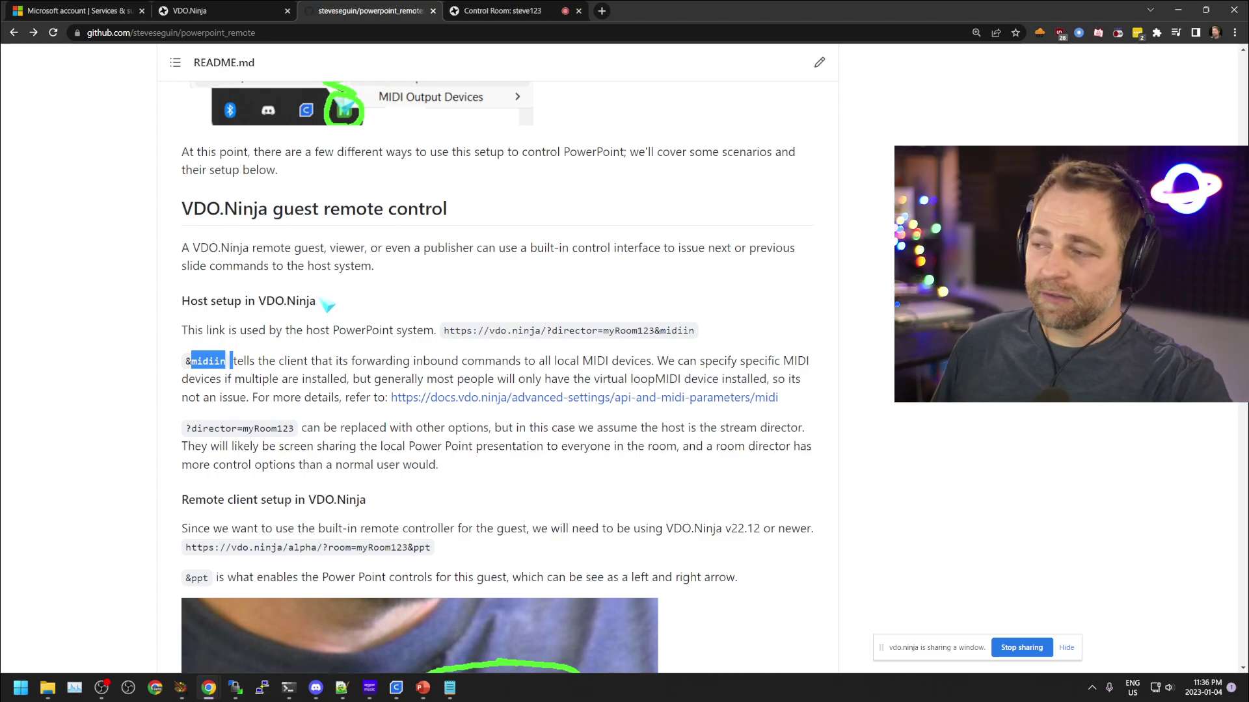
click(310, 382)
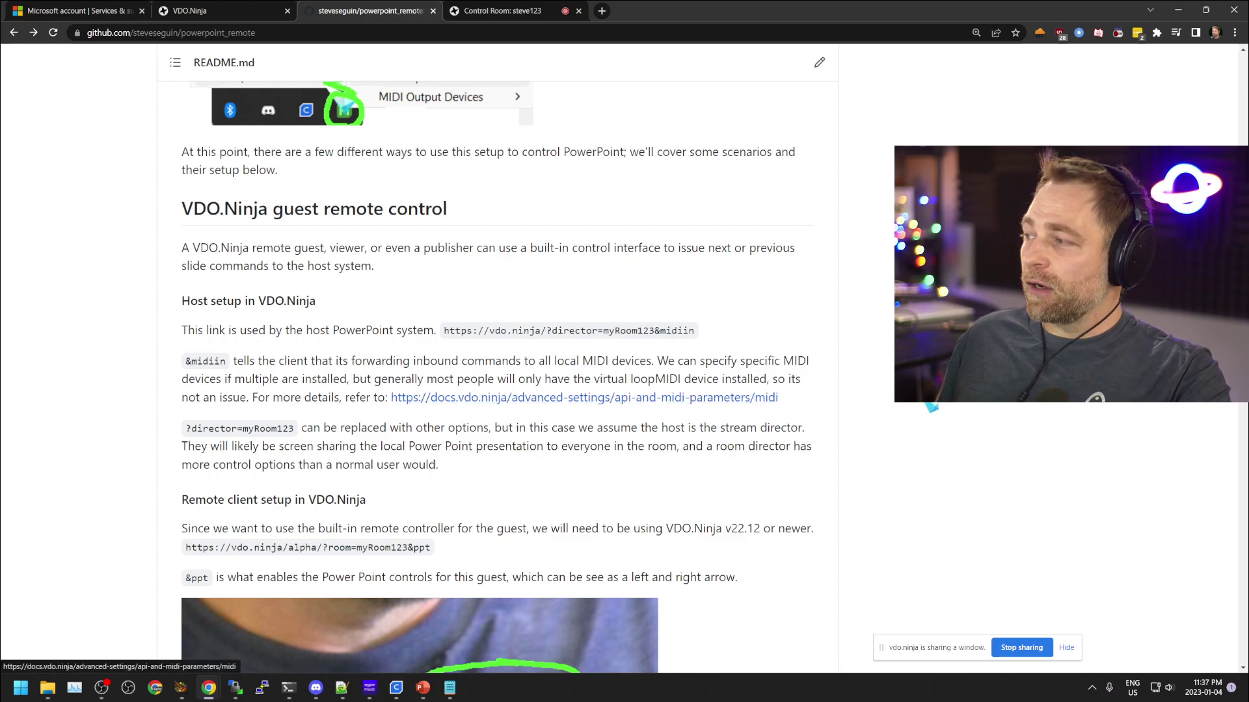
scroll(607, 410, down, 1)
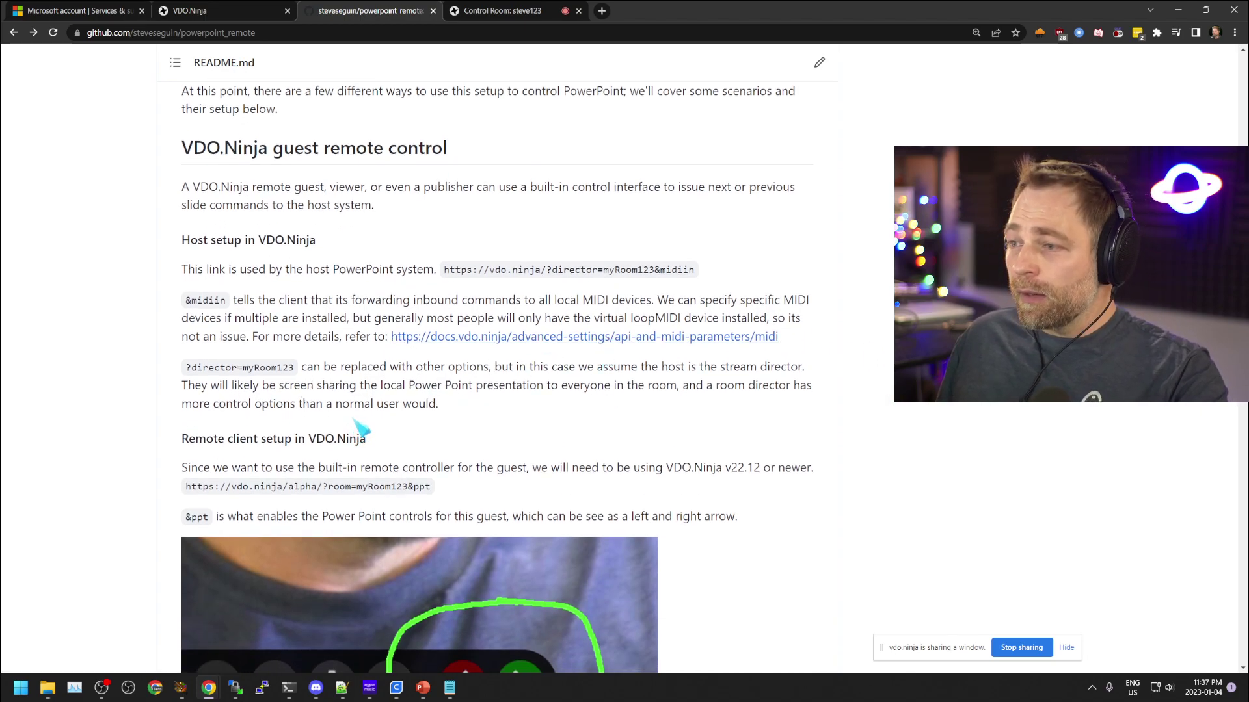
scroll(400, 449, down, 2)
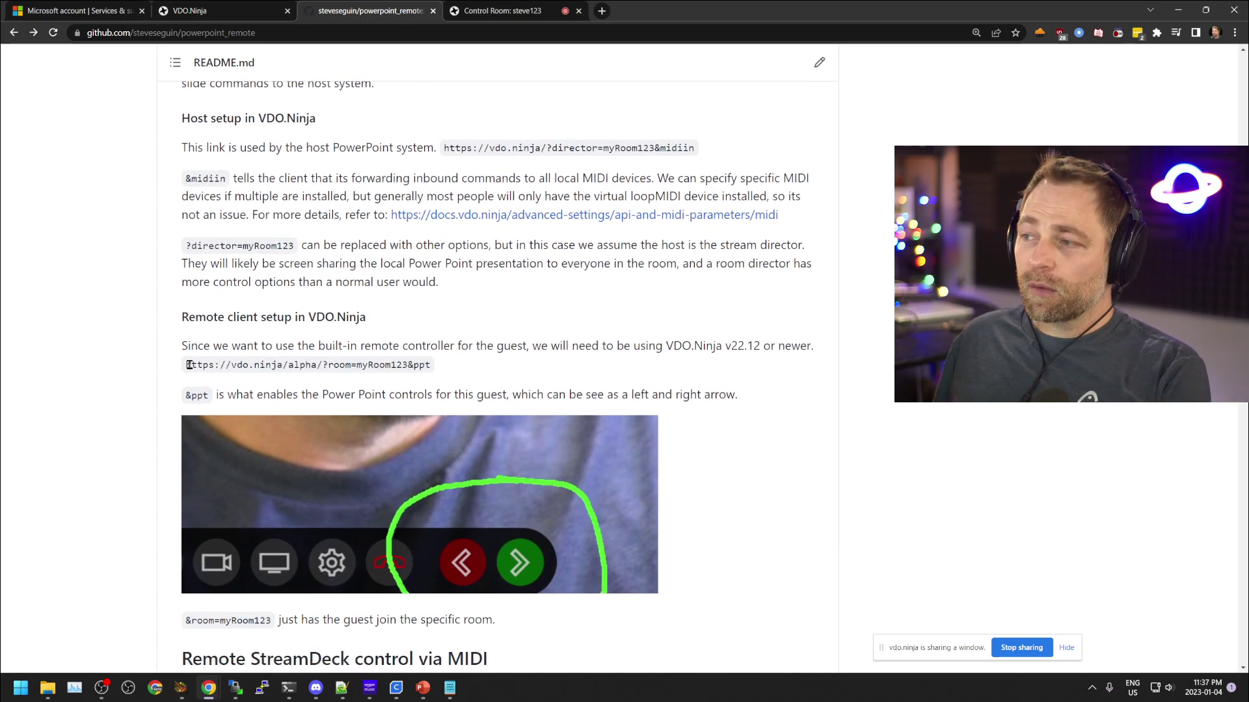
drag(188, 365, 394, 362)
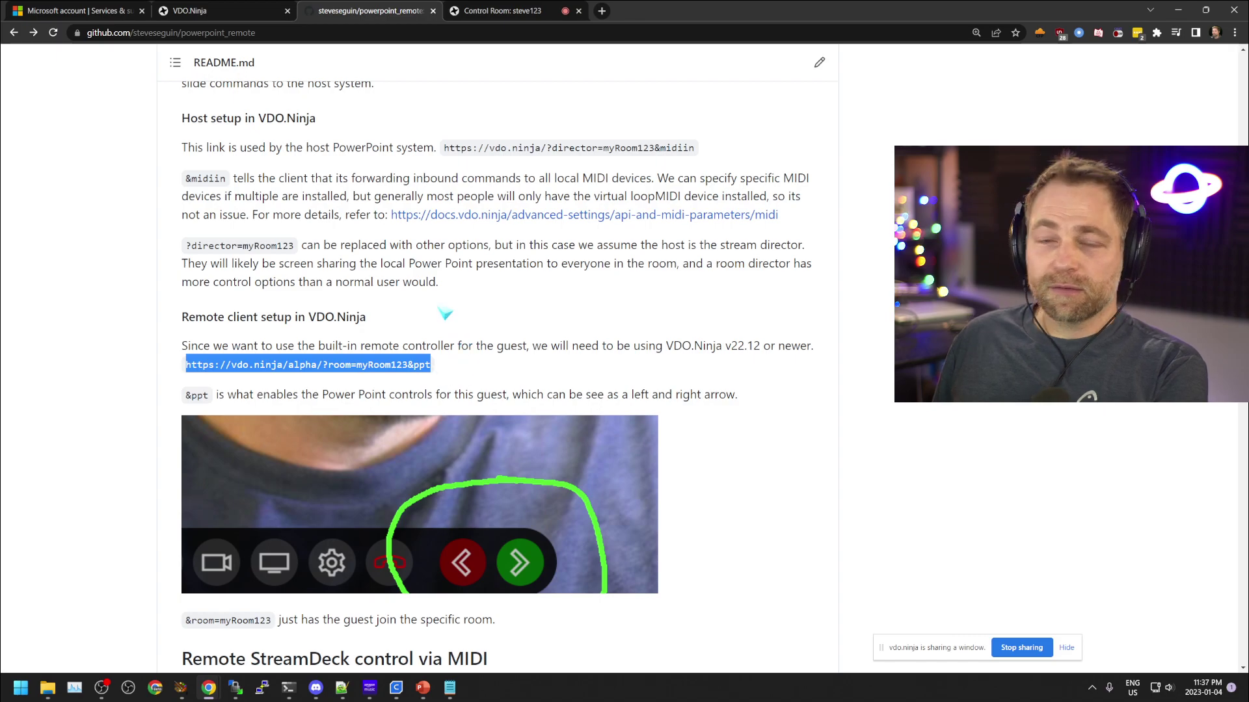
Step: Open the guest invite link of the steve123 control room in a new tab
click(476, 15)
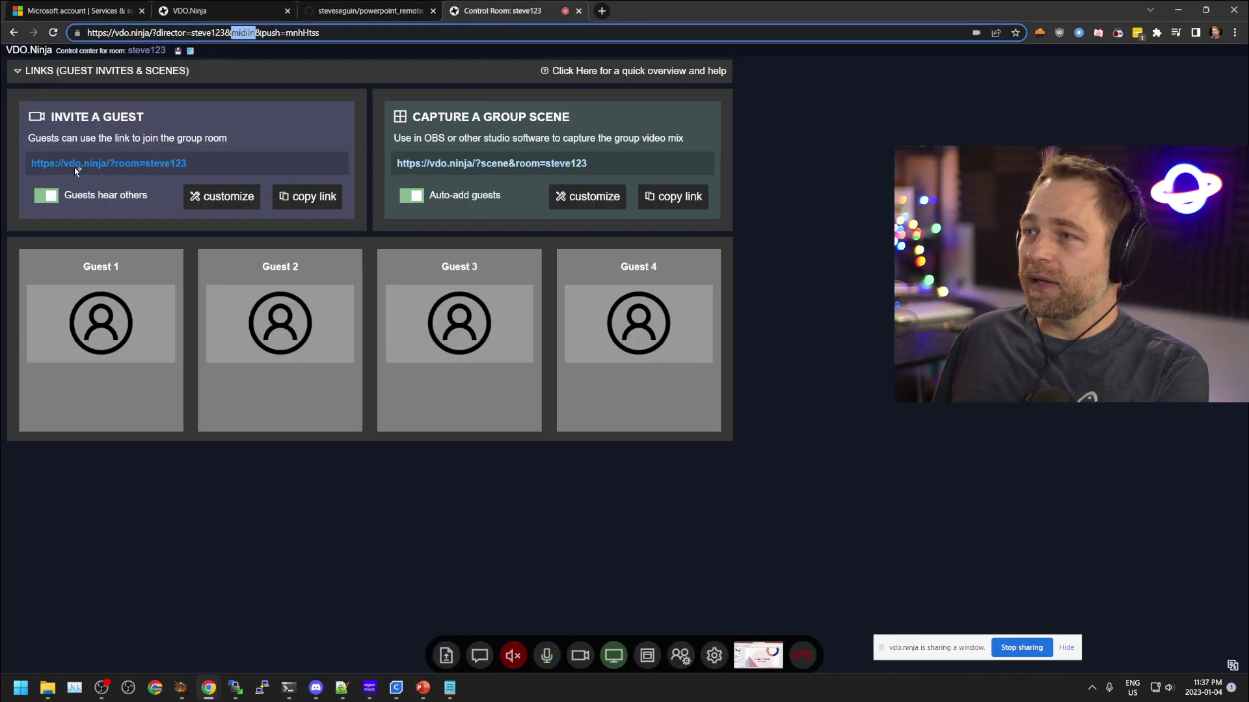
click(110, 170)
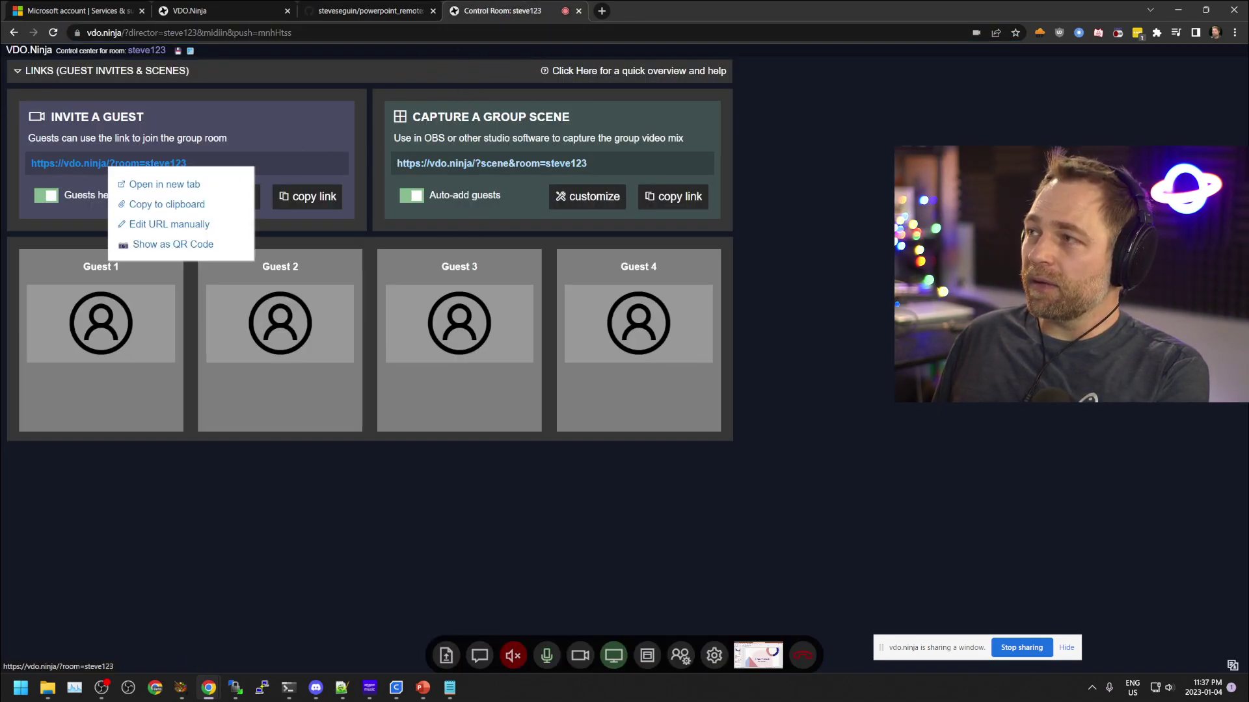
click(192, 185)
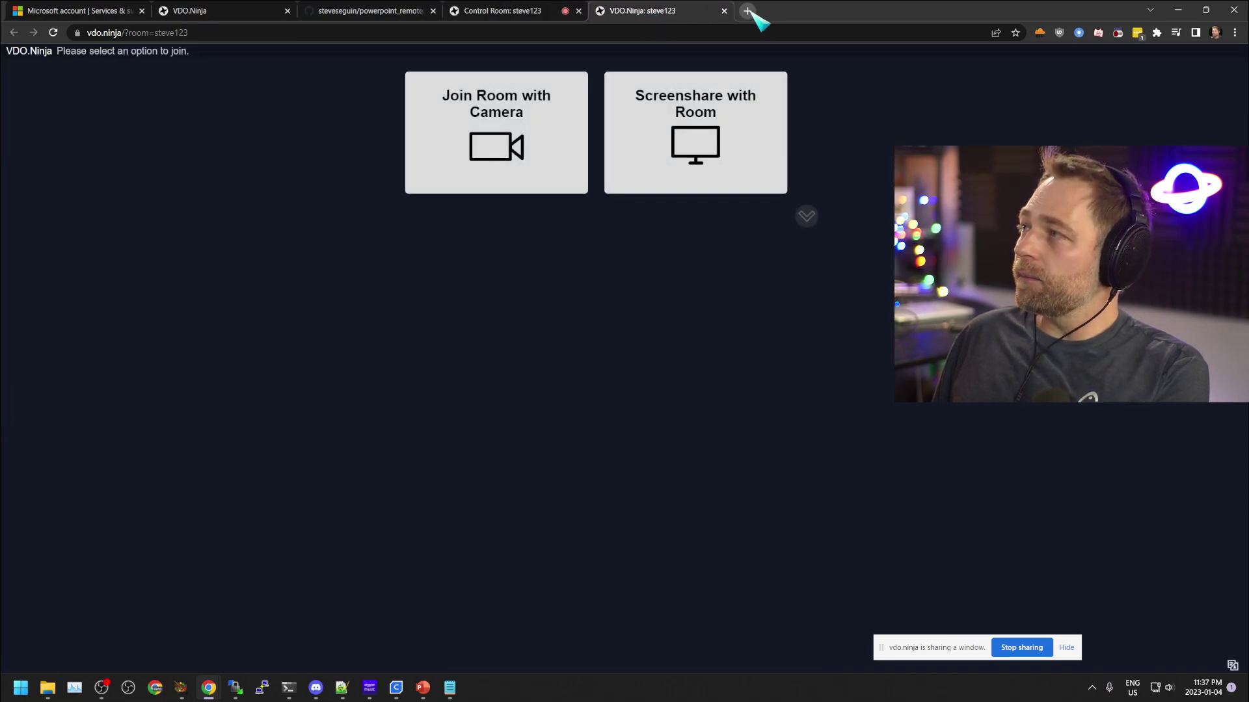
Step: Enter the copied remote client link as the address of another new tab, replacing its room name with steve123
click(748, 12)
text(https://vdo.ninja/alpha/?room=myRoom123&ppt)
double_click(241, 31)
text(steve123)
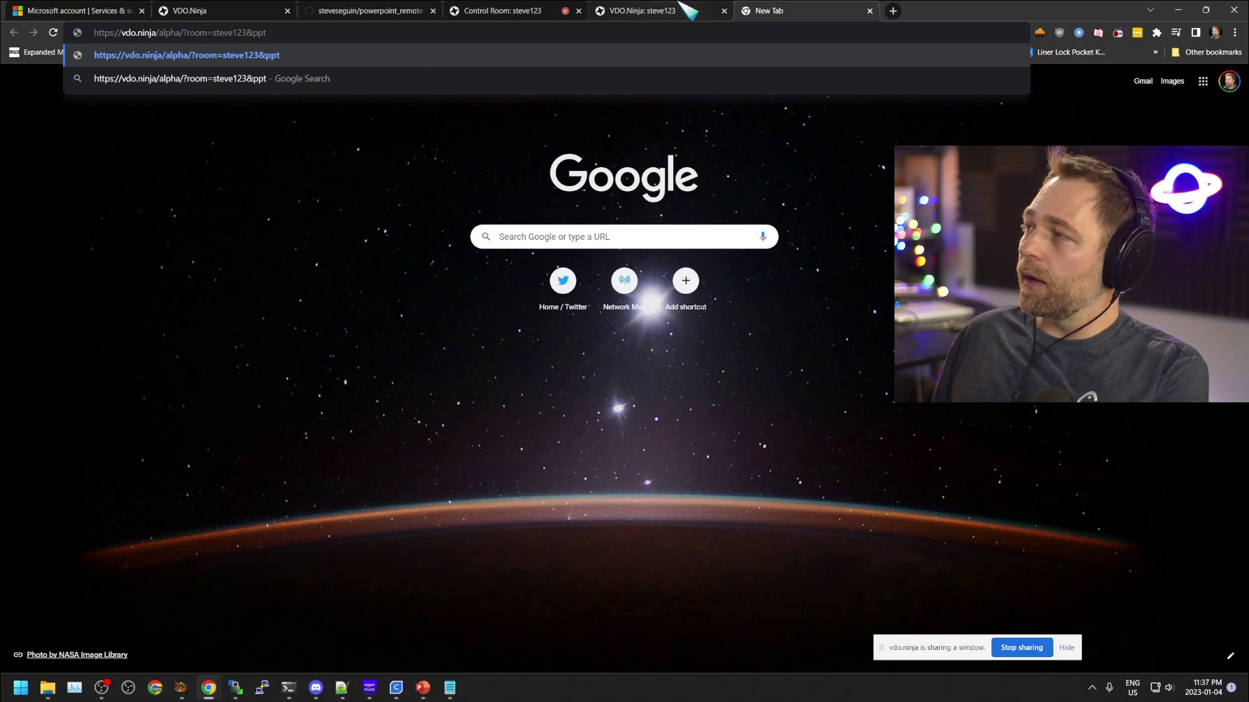
click(688, 12)
click(251, 33)
click(289, 32)
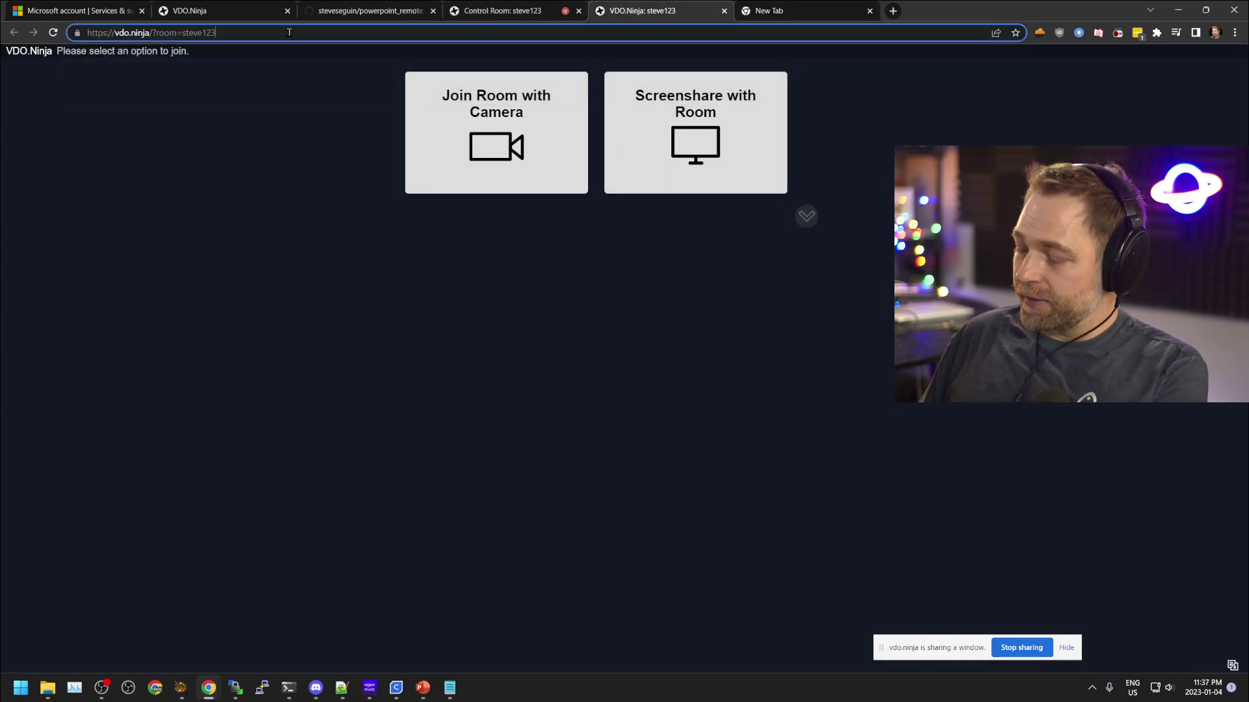
text(&ppt)
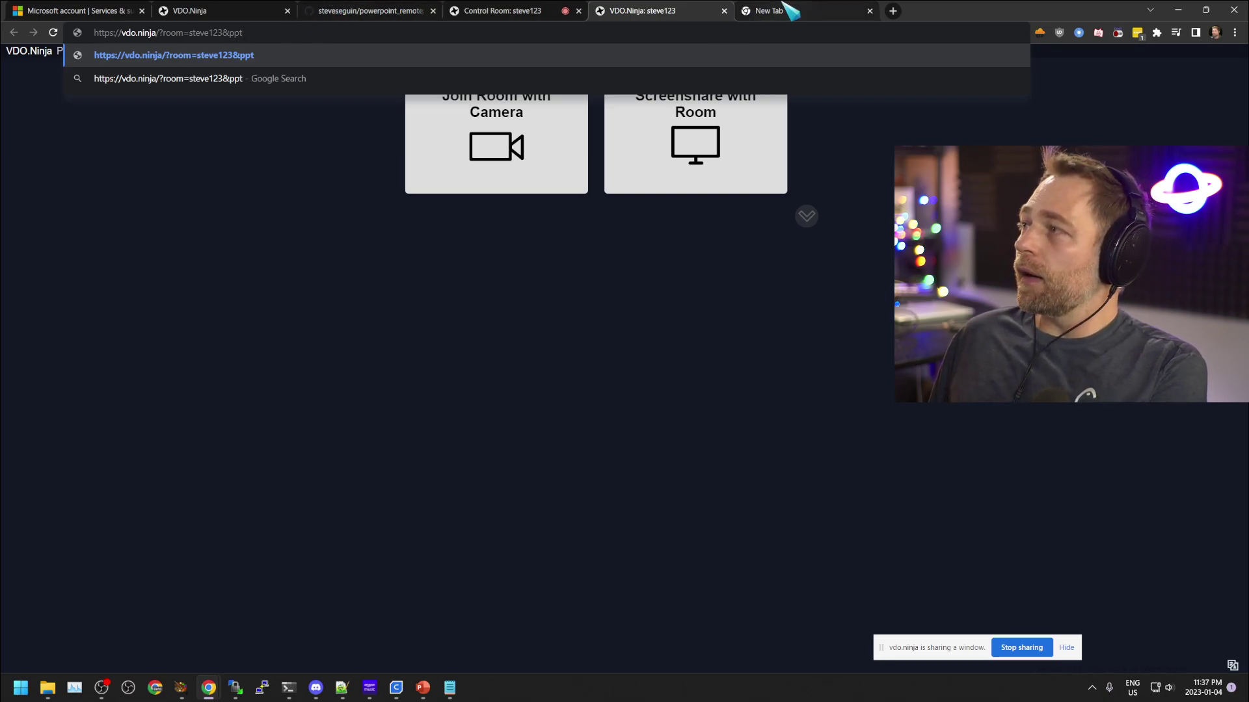
key(Return)
Step: Load the alpha client link for room steve123 in the other new tab and close that tab
click(755, 10)
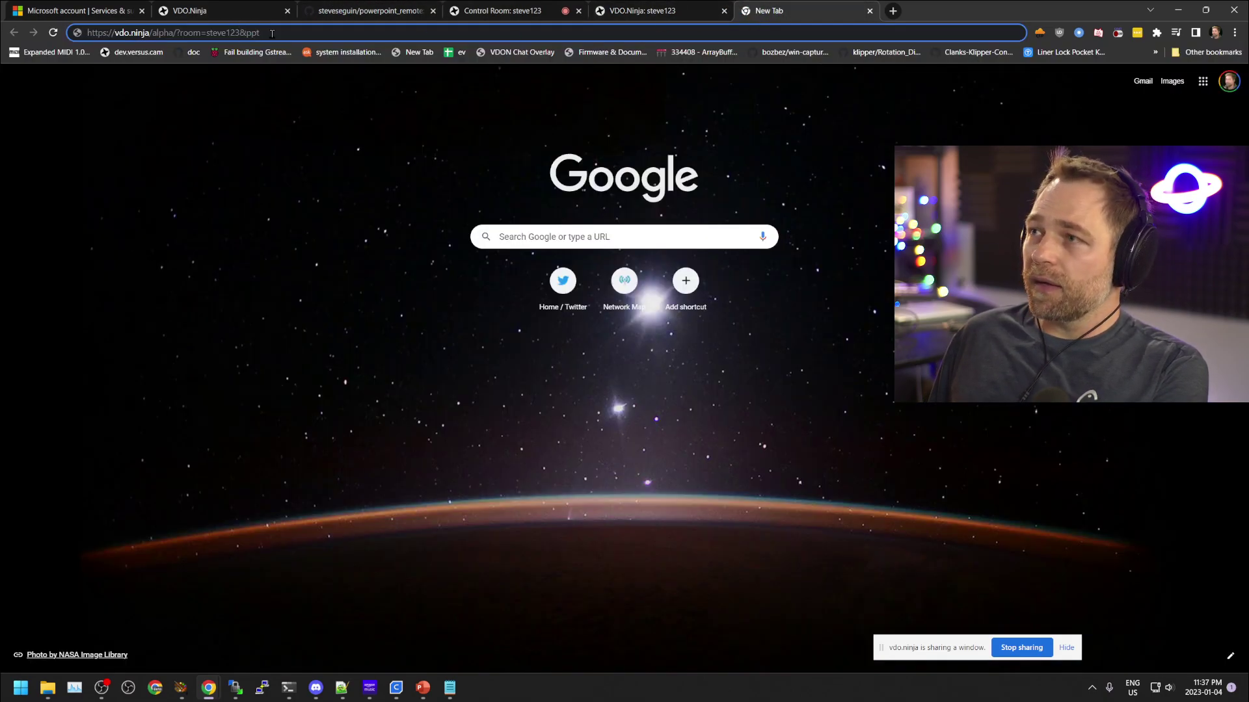
key(Return)
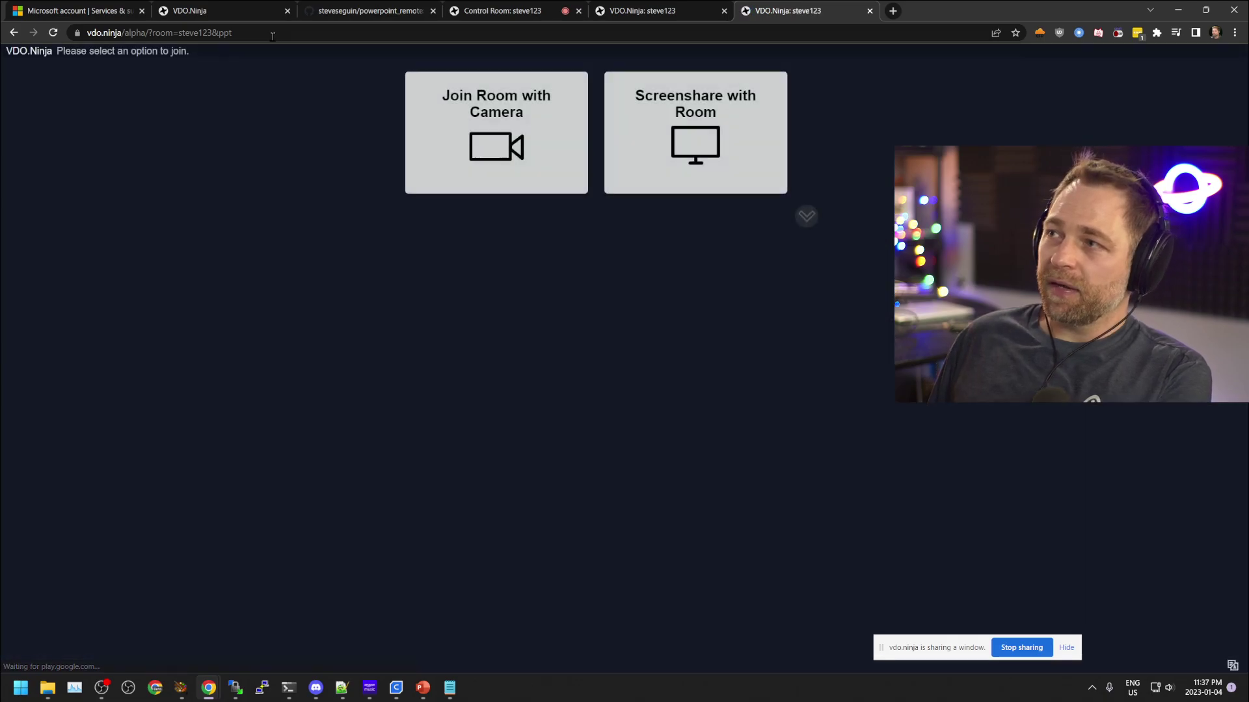
click(870, 10)
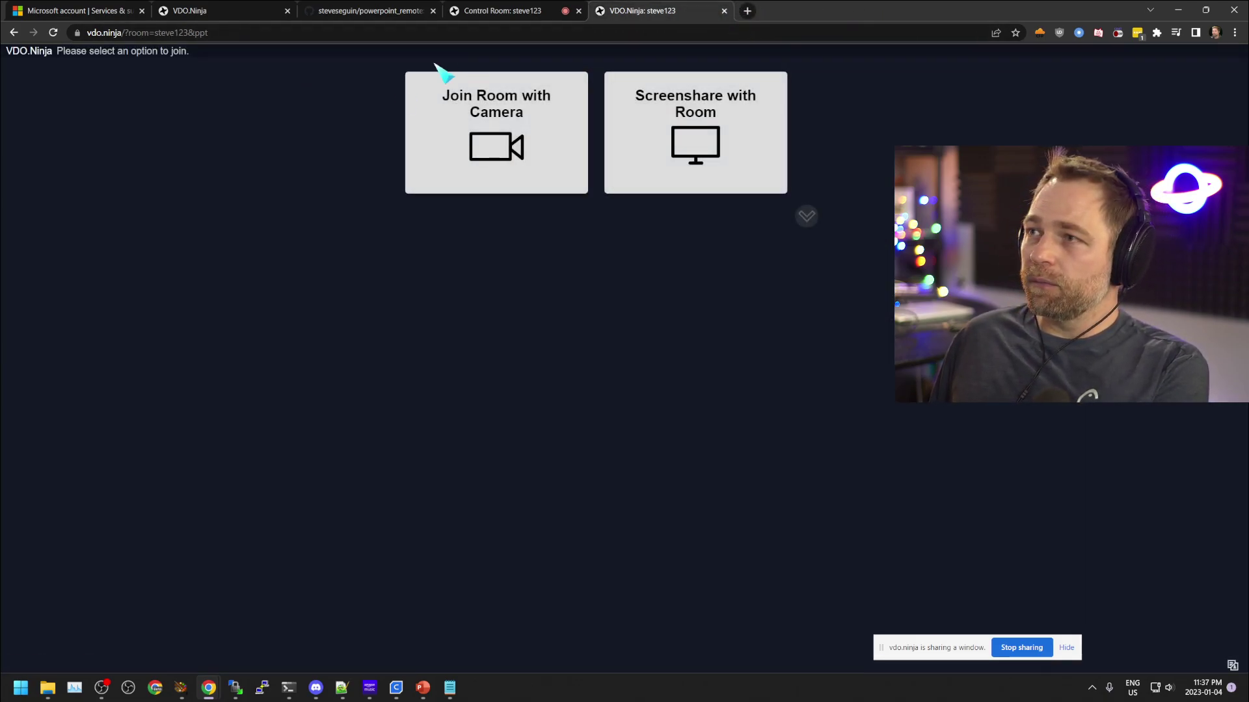
Step: Join room steve123 as a guest with camera, using PolyPop Camera as the video source
click(523, 143)
click(643, 342)
click(626, 370)
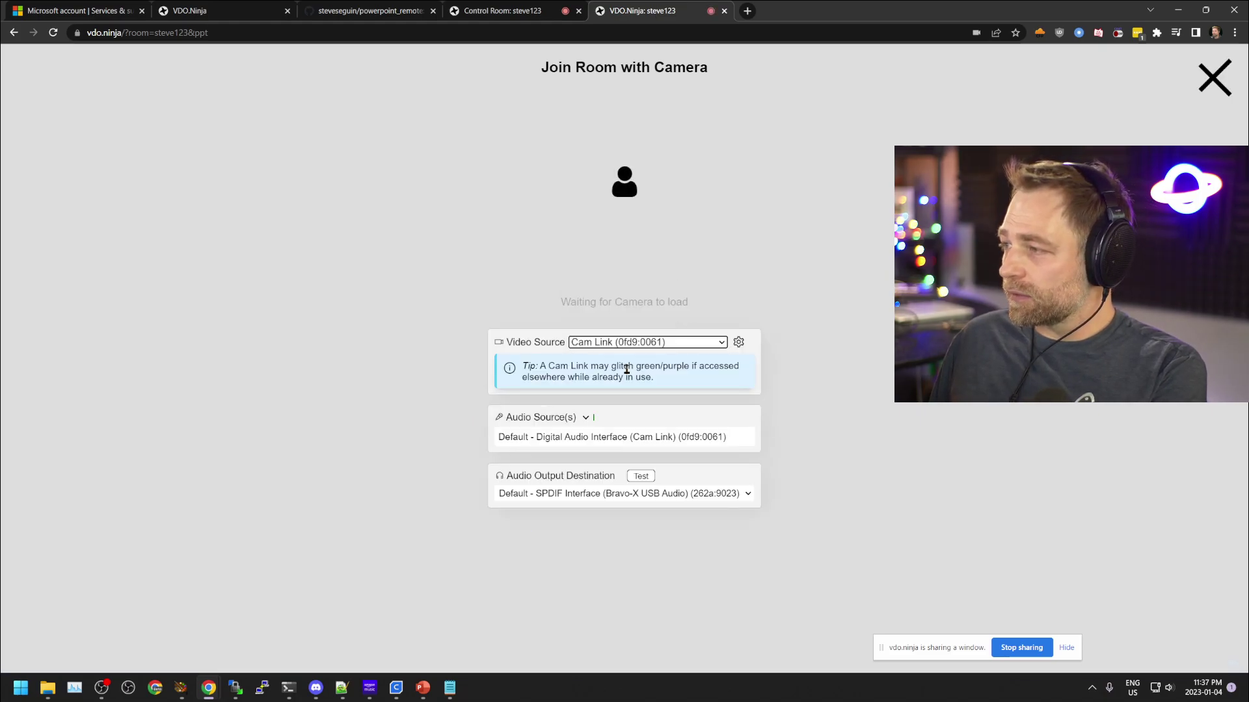
click(655, 343)
click(623, 376)
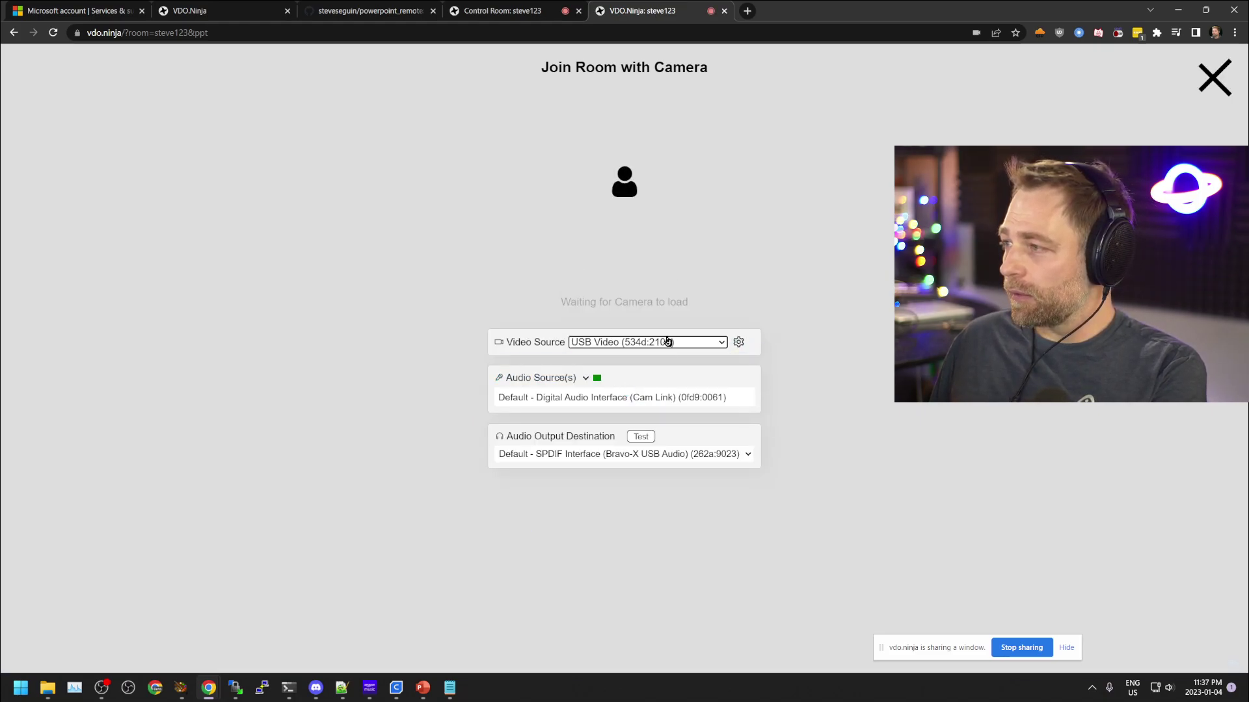
click(627, 343)
click(624, 362)
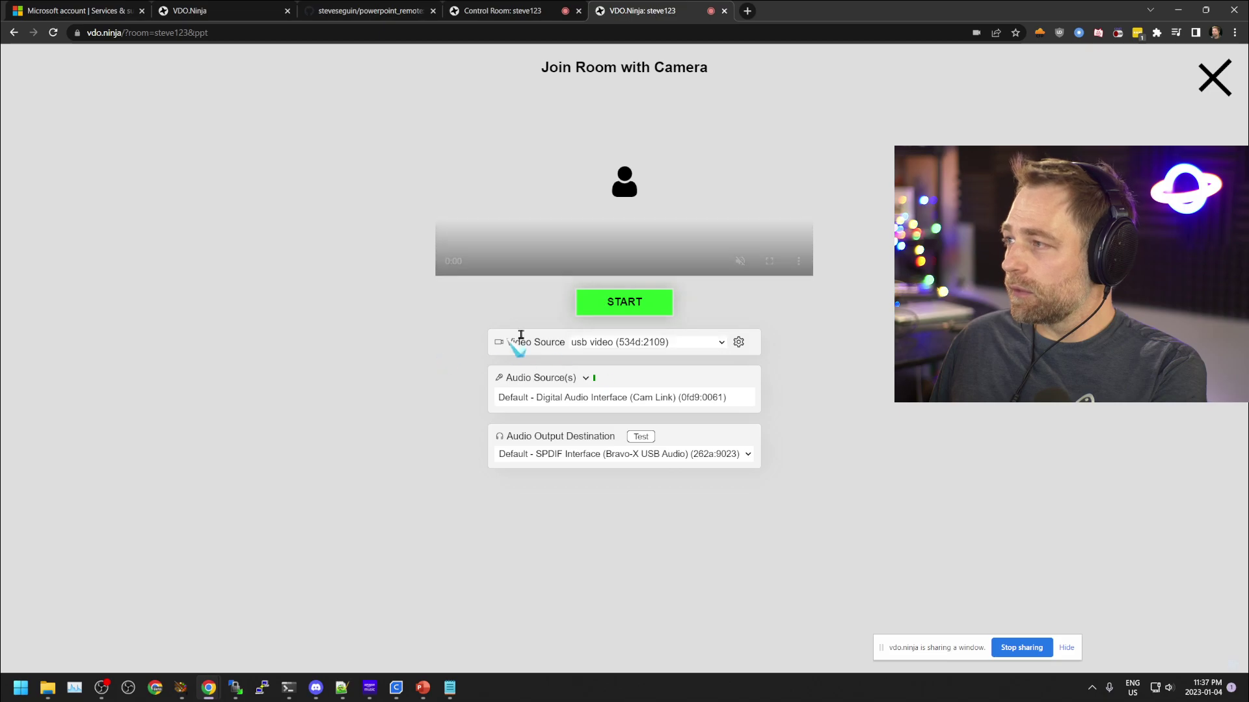
click(621, 346)
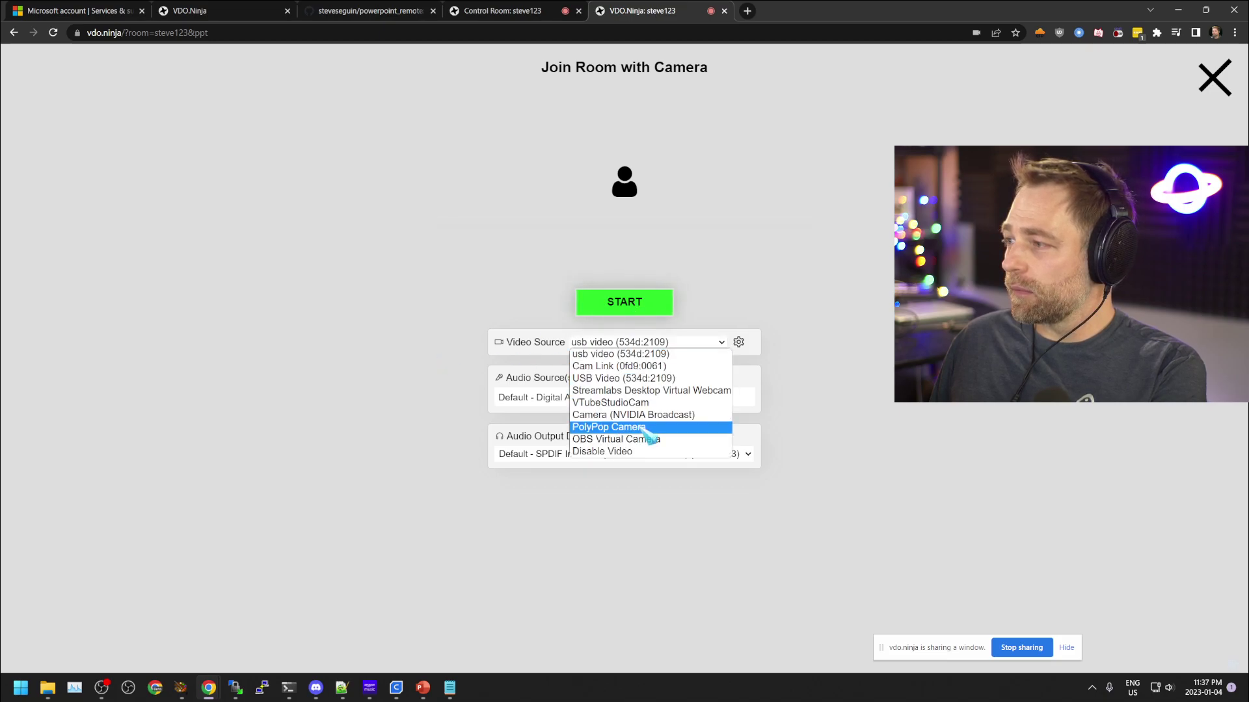
click(638, 423)
click(624, 298)
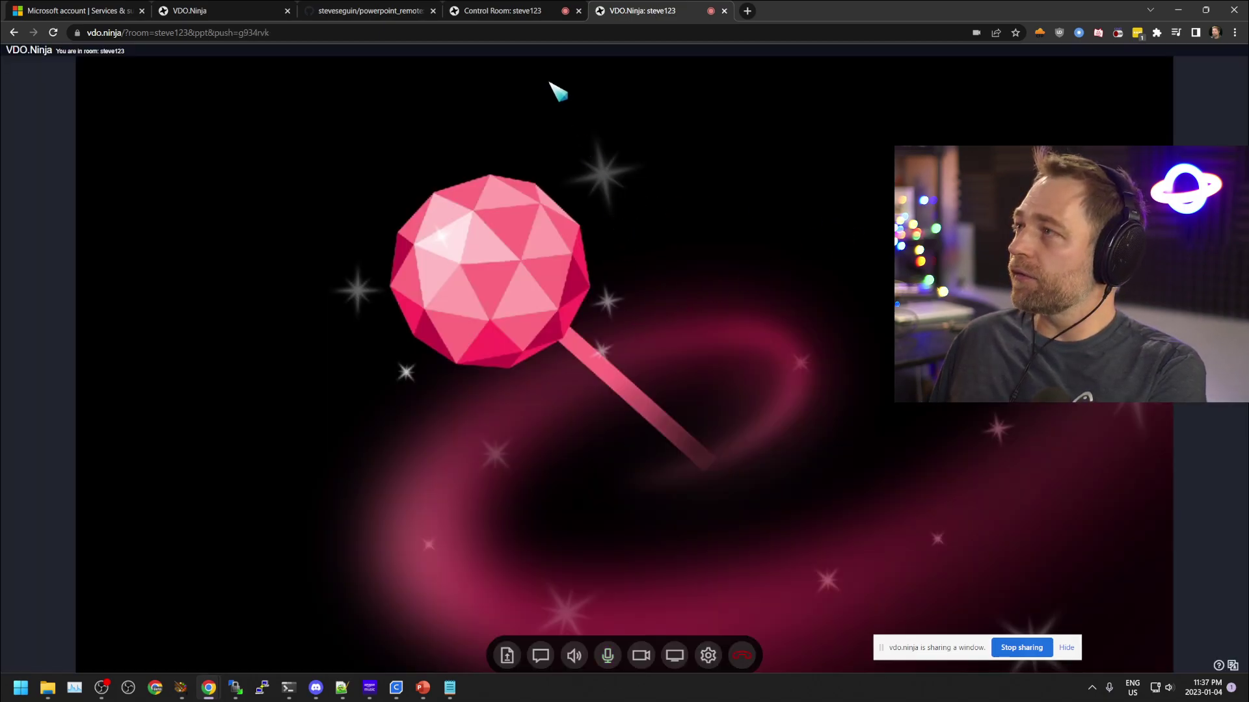
Step: Go to the steve123 control room, mute the VDO.Ninja site's sound, and check the guest's video there
click(482, 10)
right_click(618, 10)
click(675, 120)
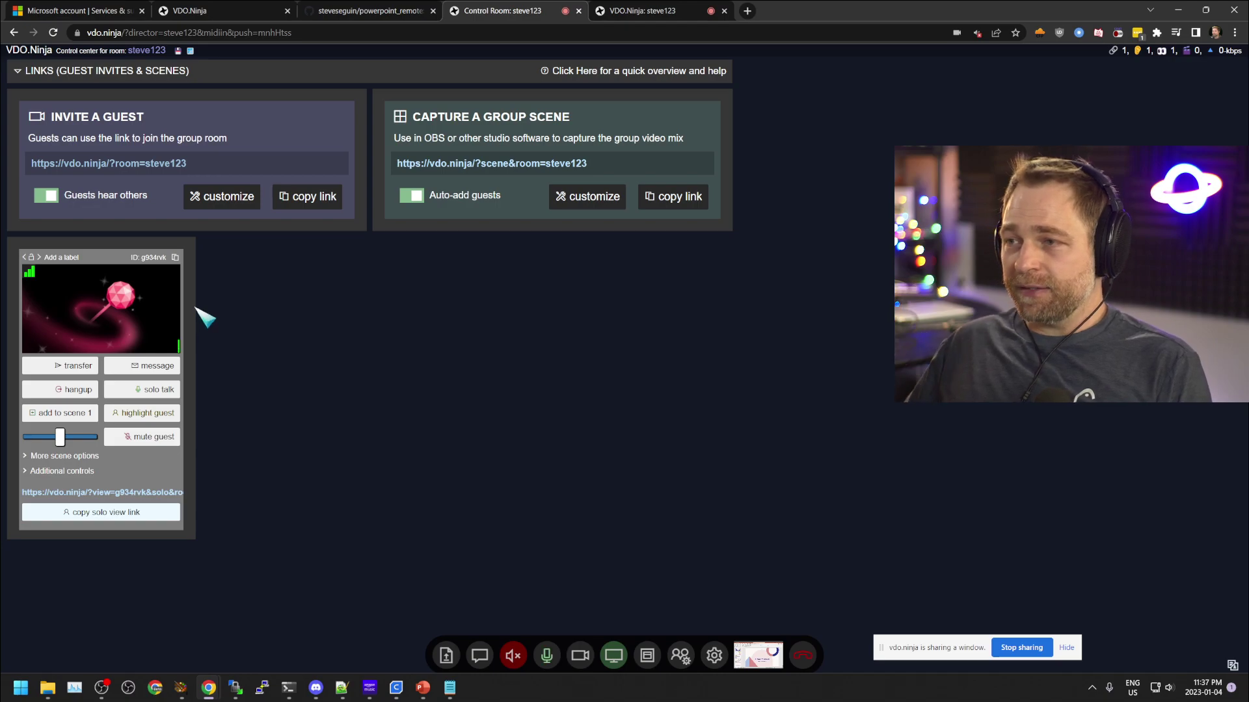
mouse_move(147, 330)
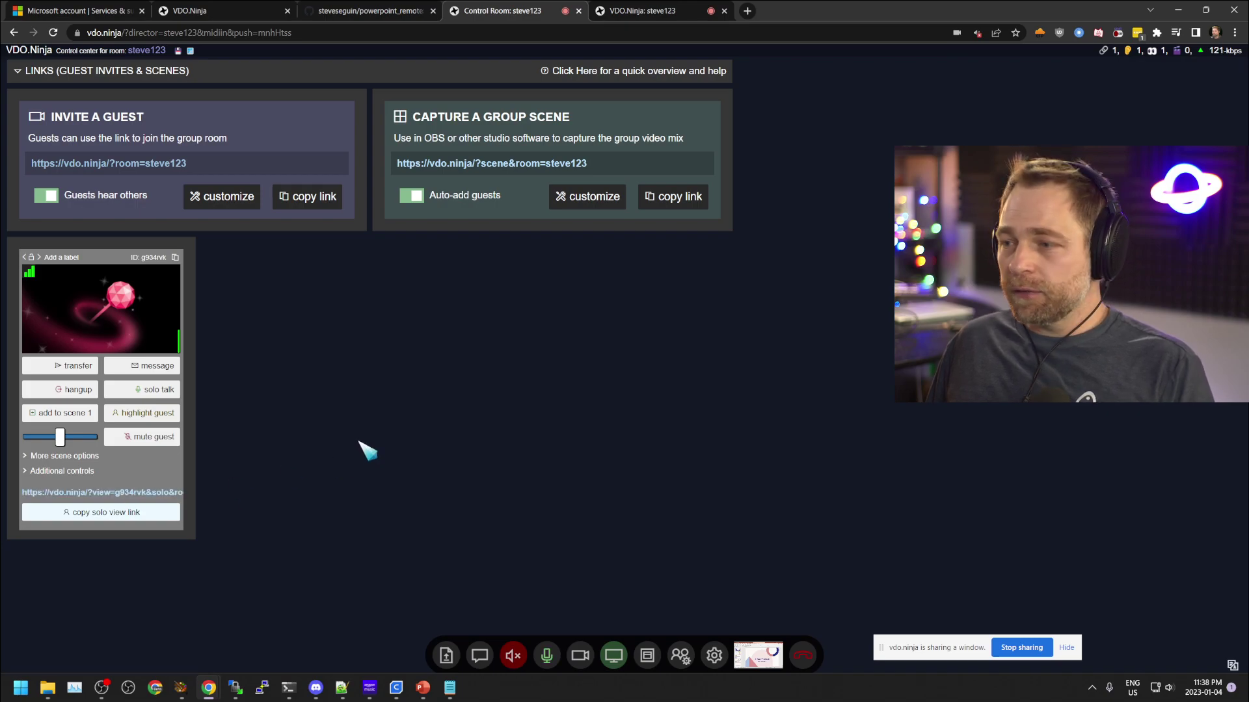
Step: Reload the guest page in its alpha version by inserting alpha/ after vdo.ninja/ in the address, and rejoin the room with camera
click(637, 11)
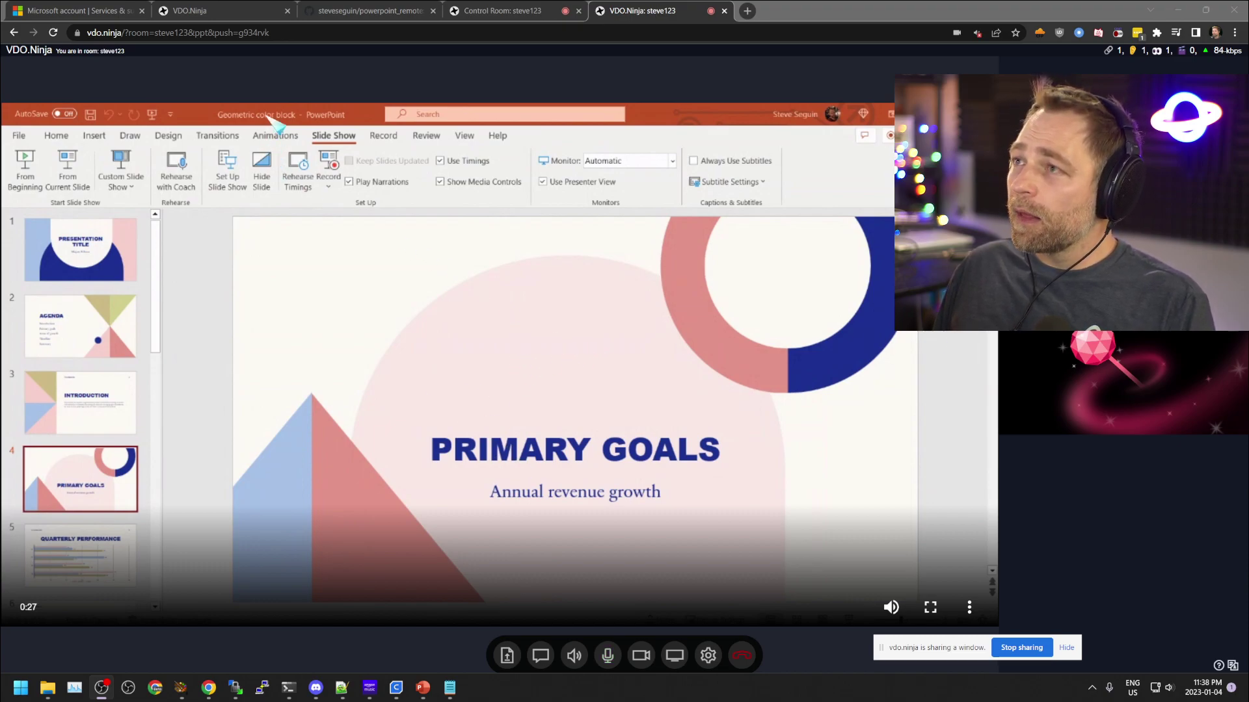
click(167, 34)
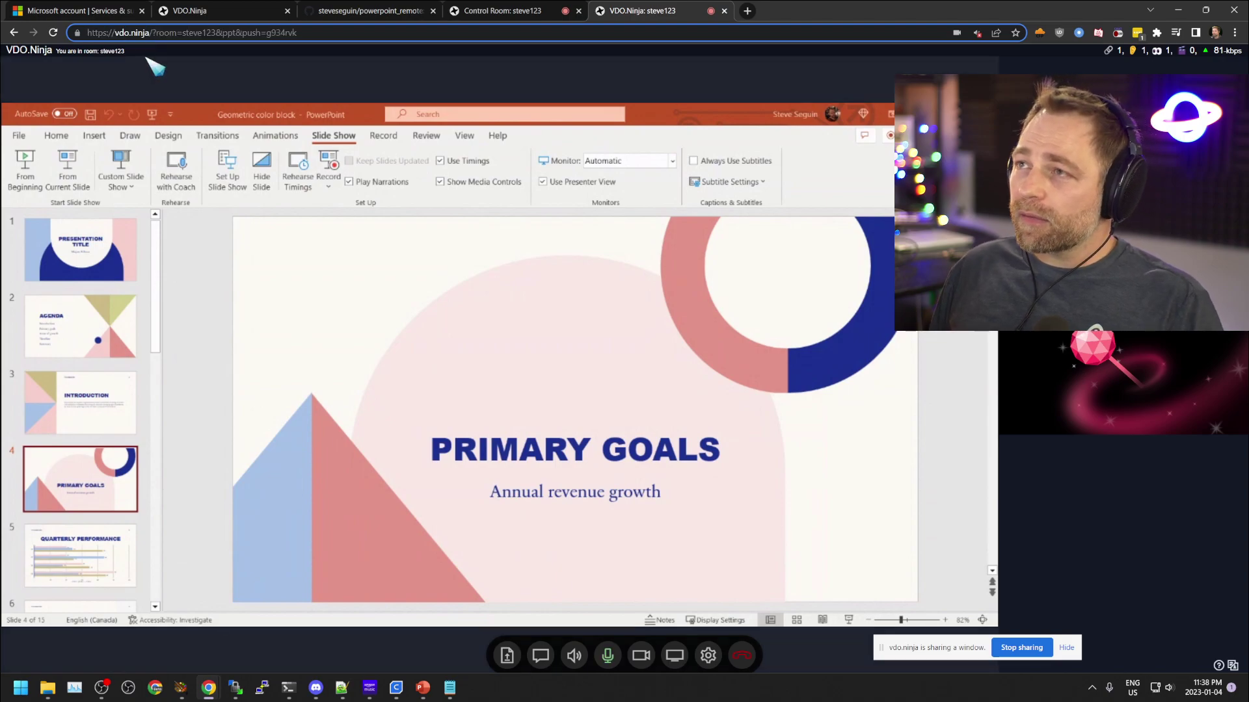
text(alpha/)
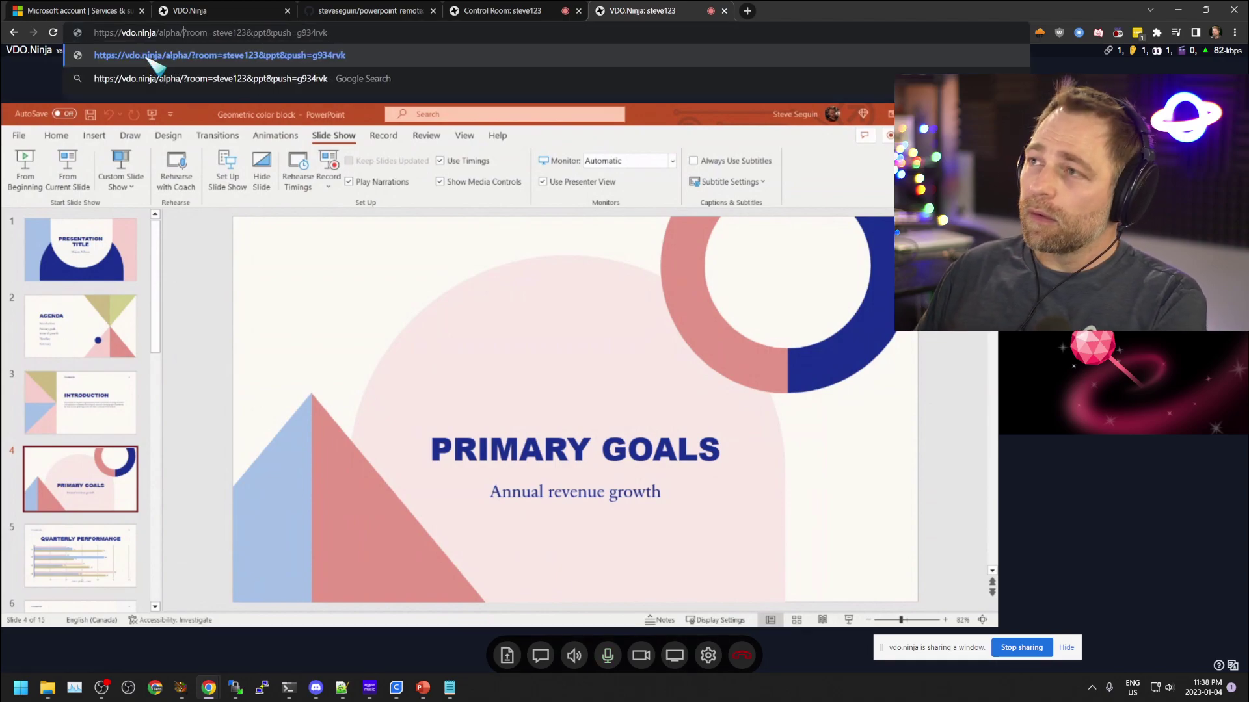
key(Return)
click(503, 126)
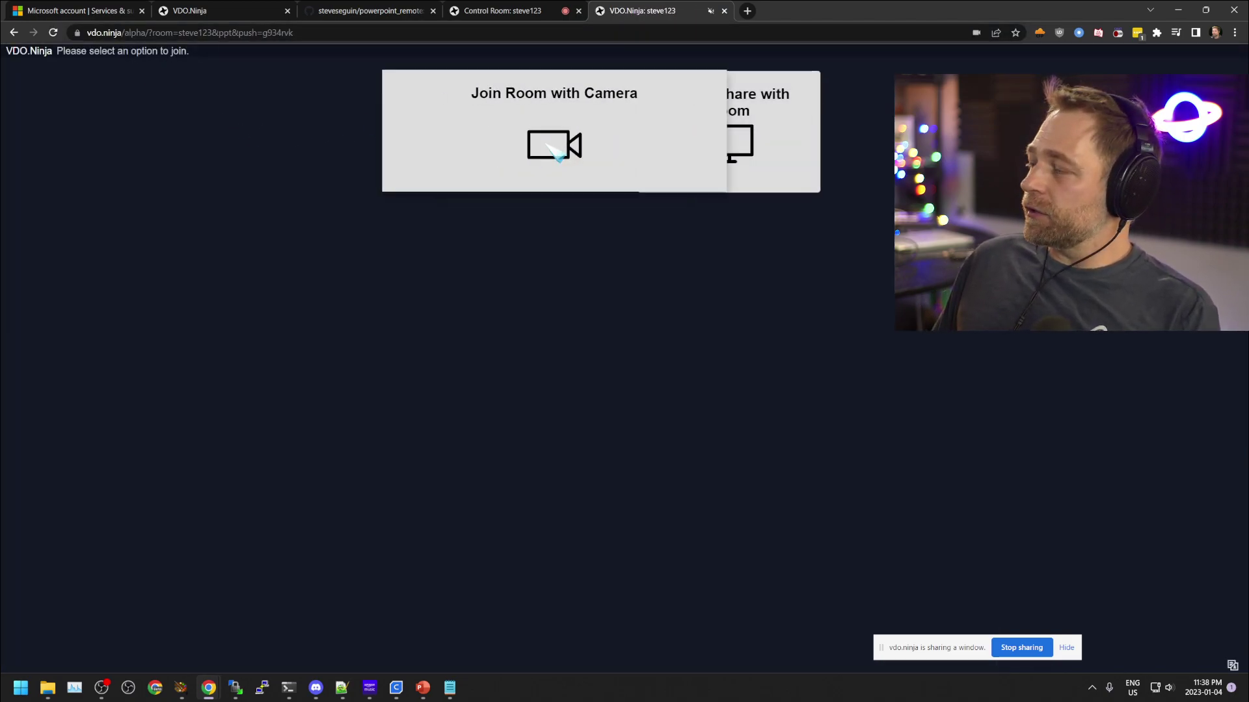
click(634, 304)
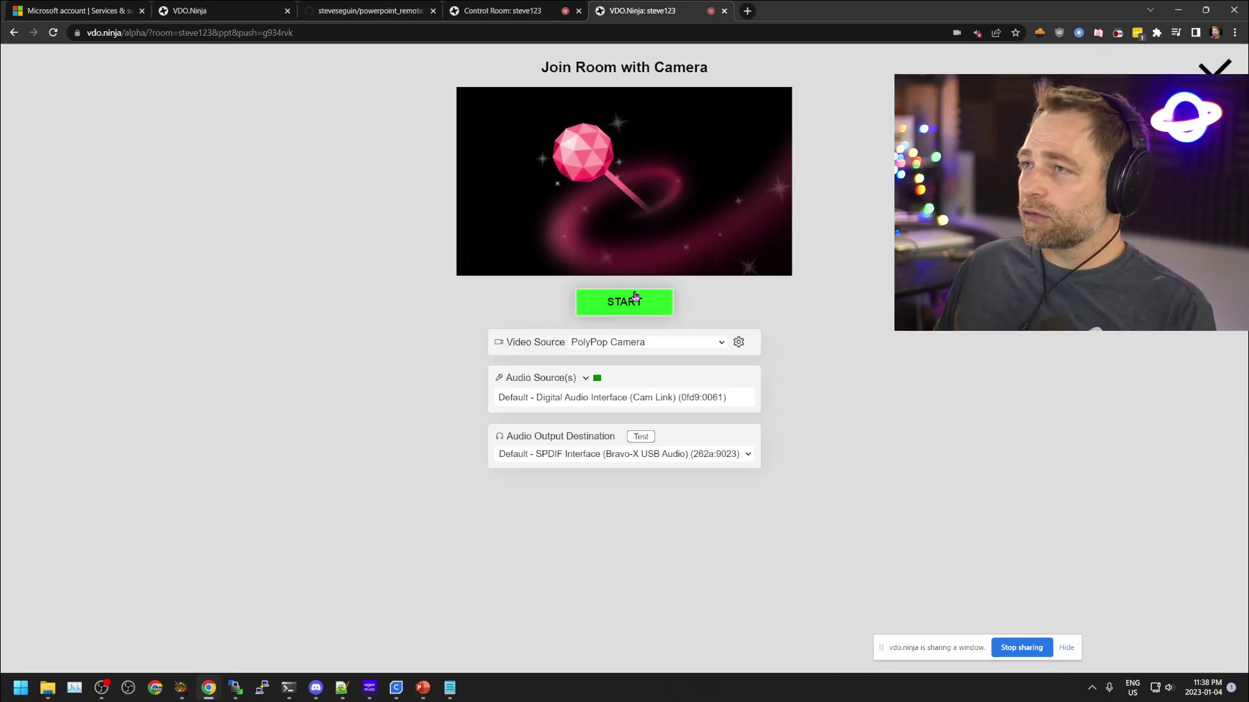